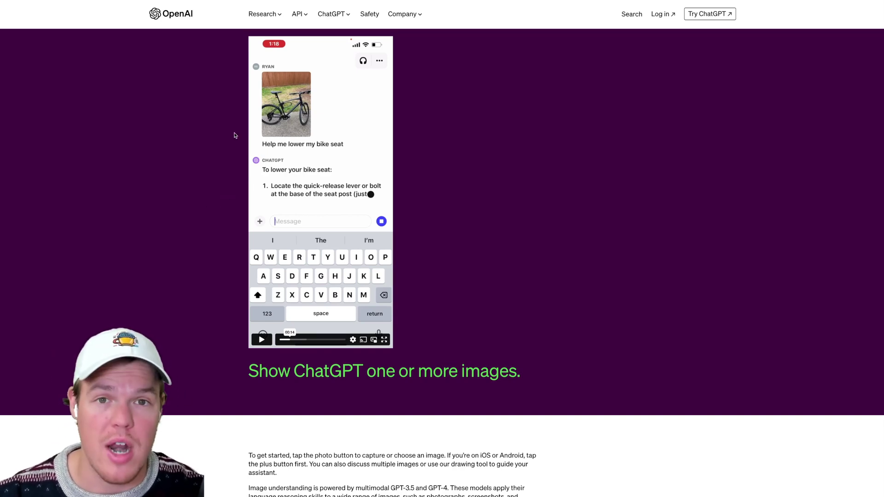
Switch to the OpenAI API Vision guide showing its Quick start curl example.
key("ctrl+Tab")
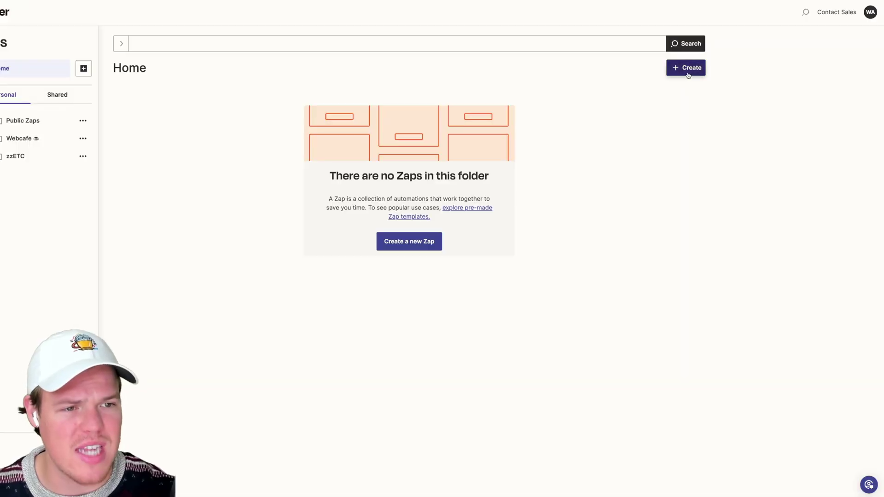
Create a new Zap with Google Drive as the trigger app and 'New File in Folder' as its event.
left_click(686, 67)
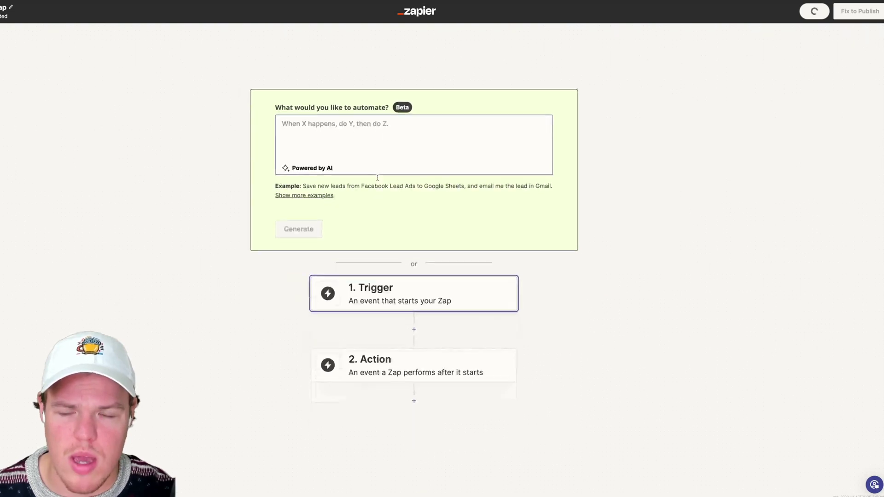
left_click(406, 251)
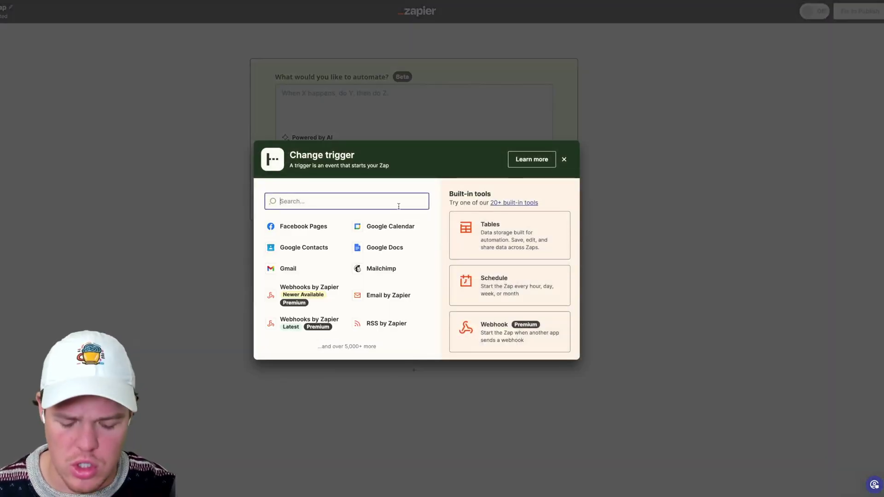
type("google drive")
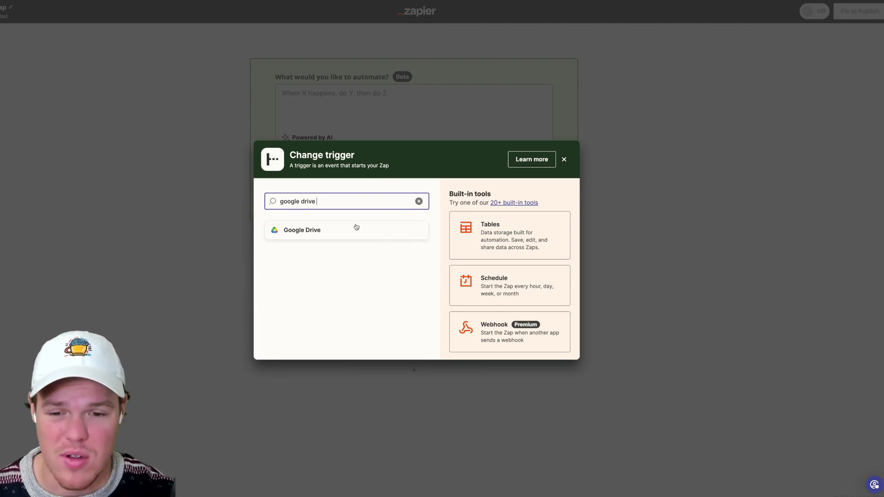
left_click(354, 229)
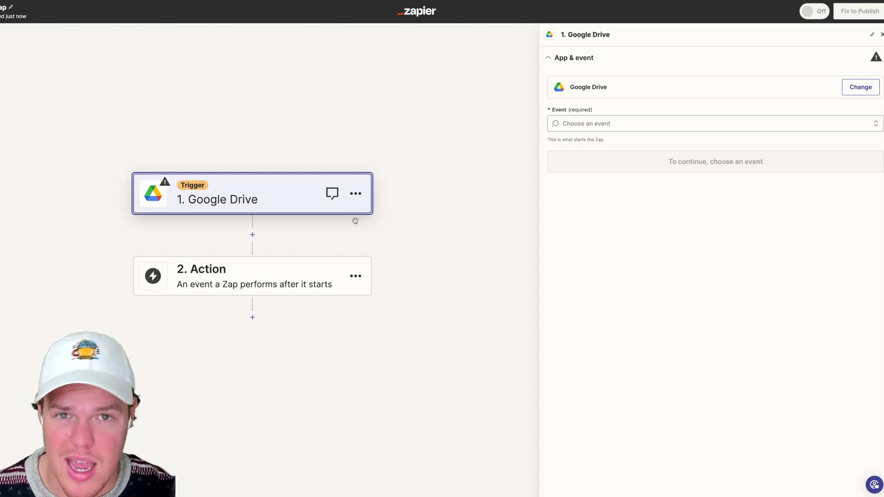
left_click(632, 121)
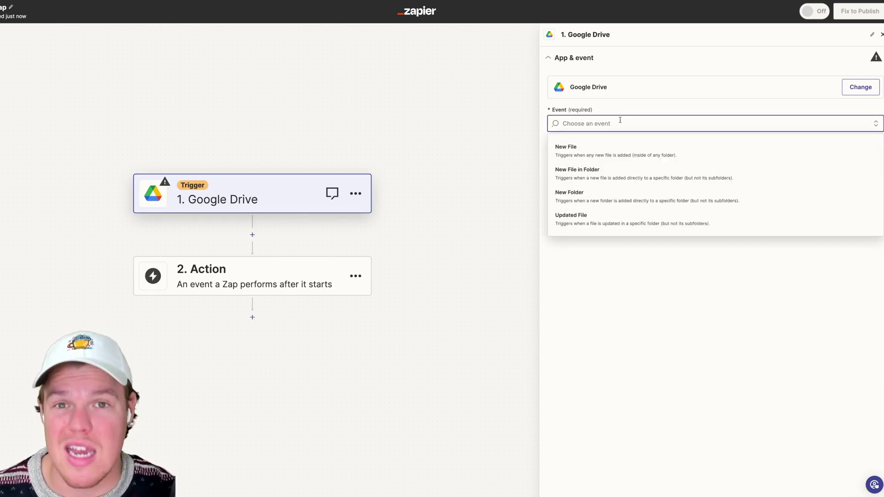
left_click(626, 173)
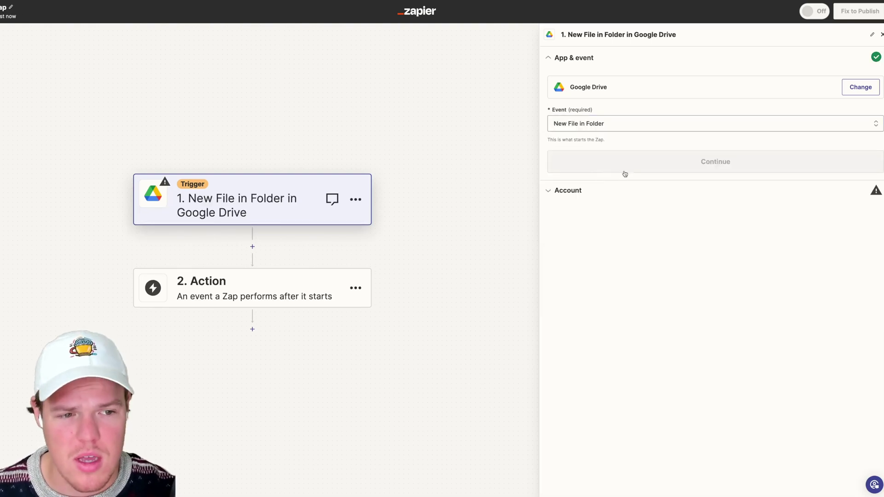
Connect the first Google Drive account and set the trigger to watch the Vision Test folder.
left_click(649, 165)
left_click(845, 112)
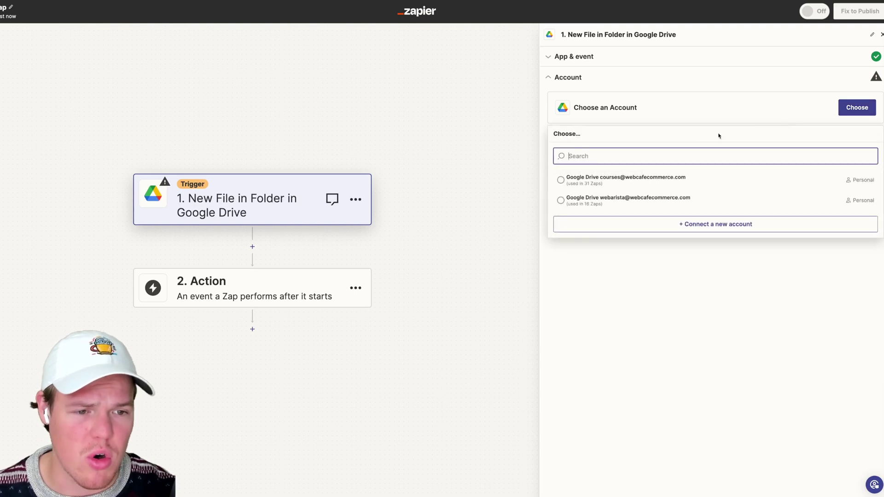
left_click(639, 175)
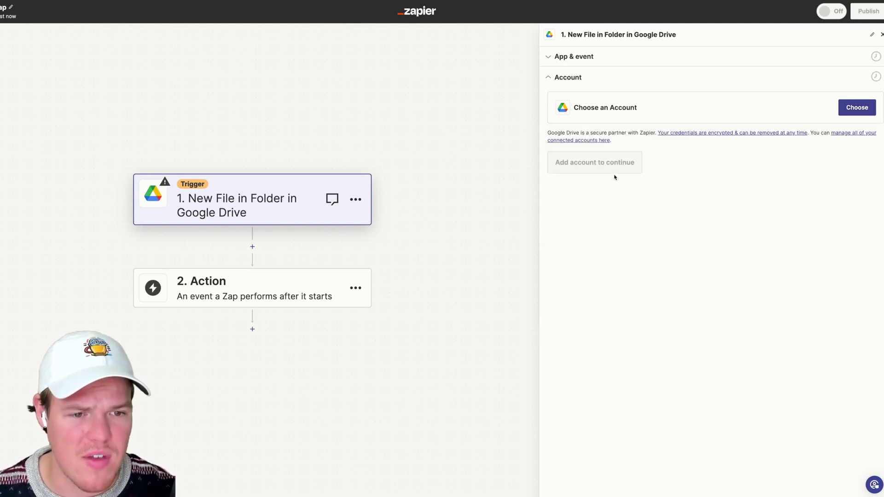
left_click(574, 172)
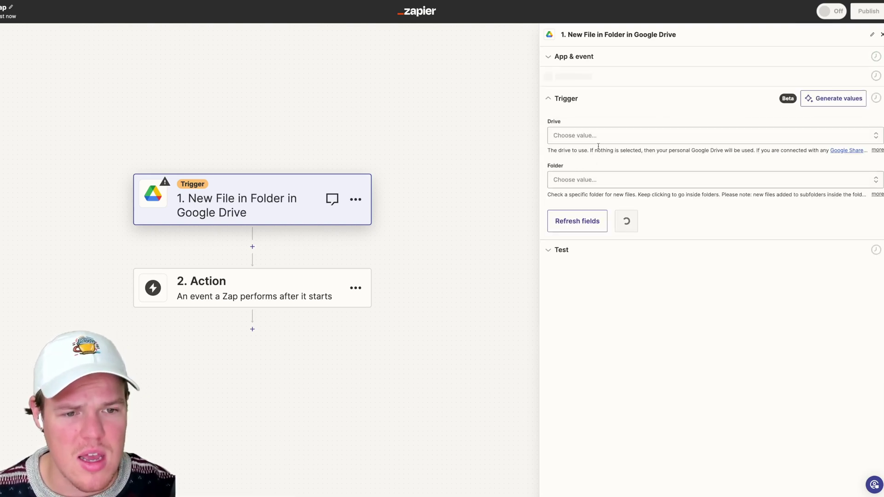
left_click(592, 185)
left_click(599, 281)
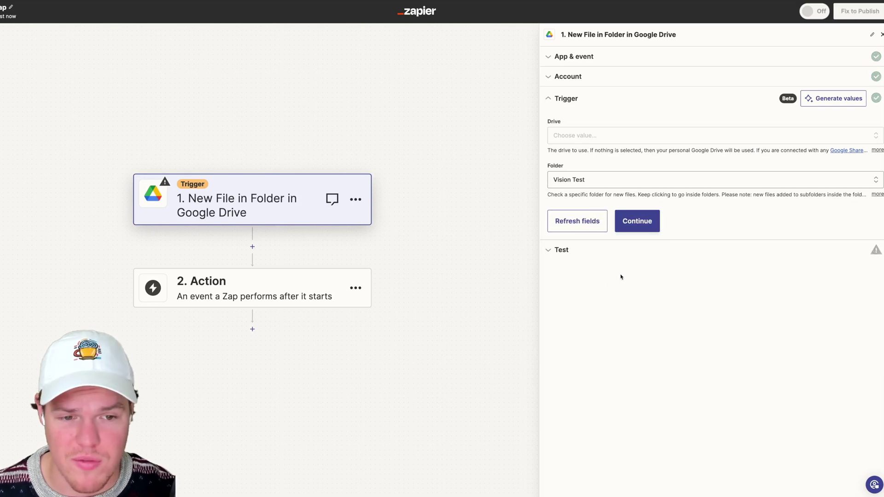
left_click(632, 226)
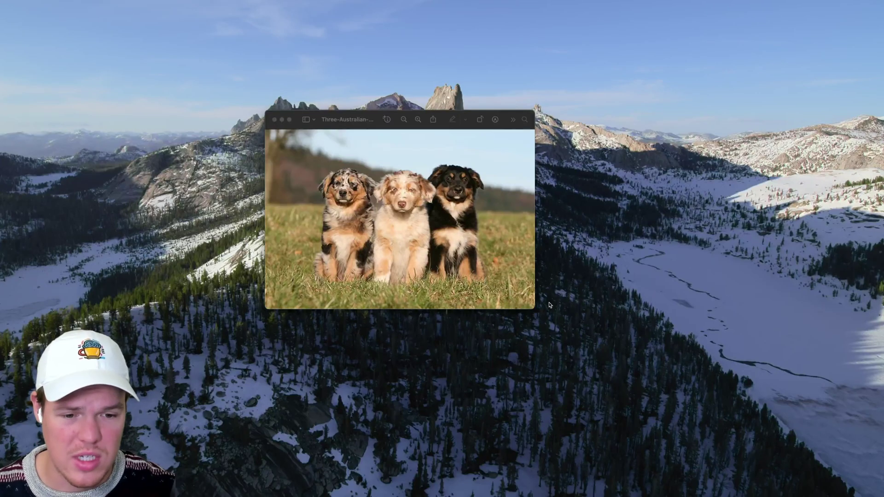
Drag the Three Australian Shepherd puppies image into Drive's Vision Test folder and open it.
left_click_drag(535, 309, 626, 367)
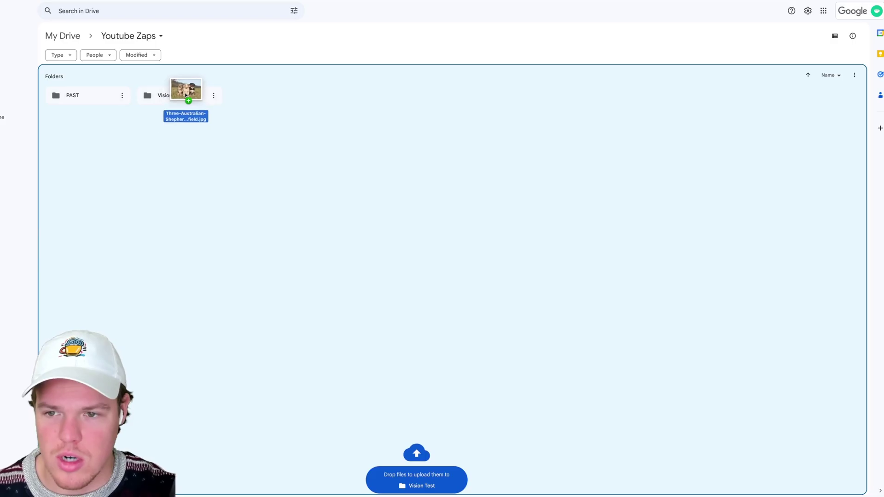
left_click_drag(189, 99, 184, 95)
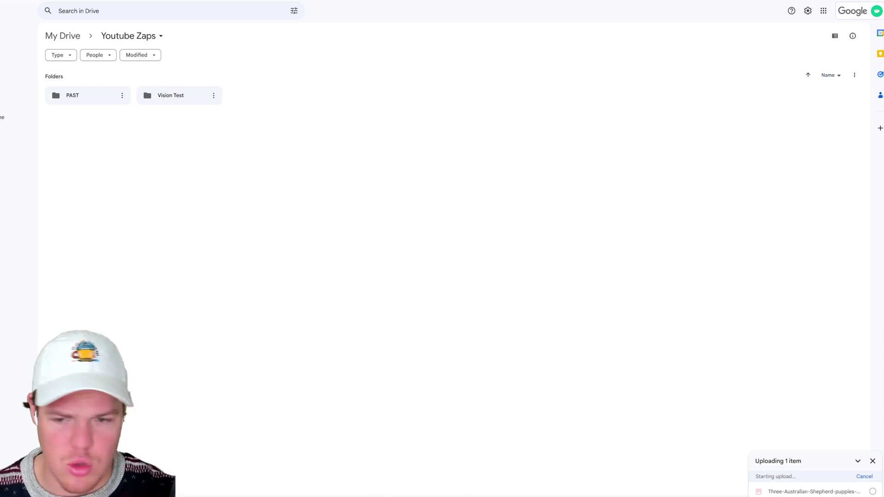
key("super+shift+f")
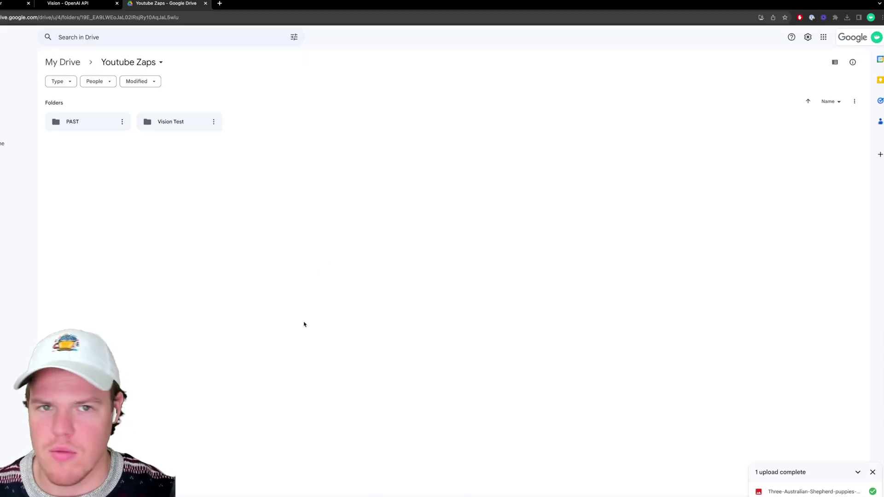
double_click(220, 116)
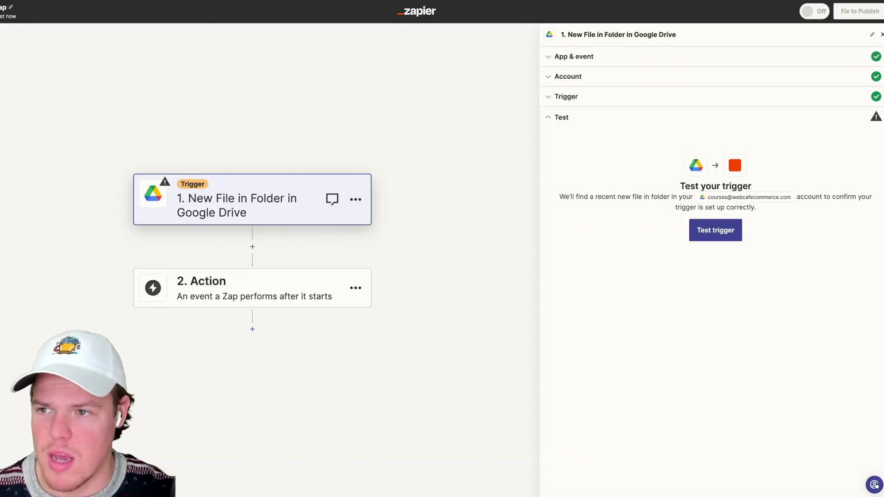
Rename the Zap to 'TEST 4'.
left_click(10, 7)
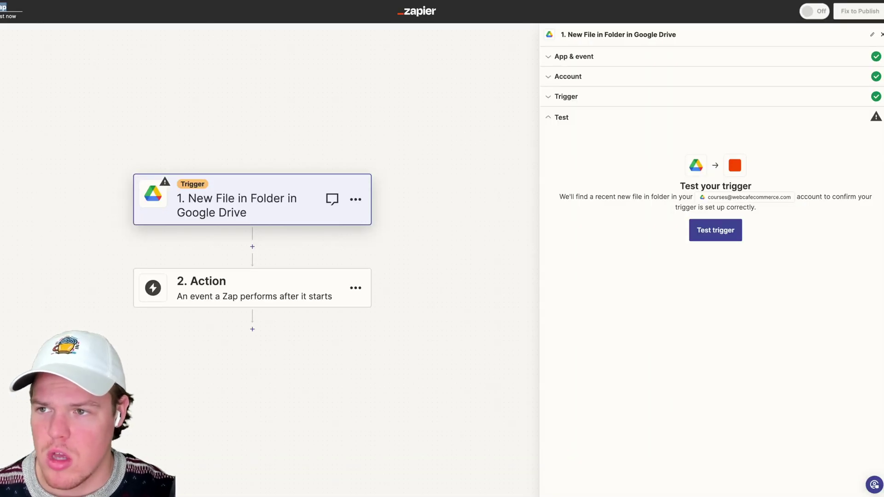
key("BackSpace")
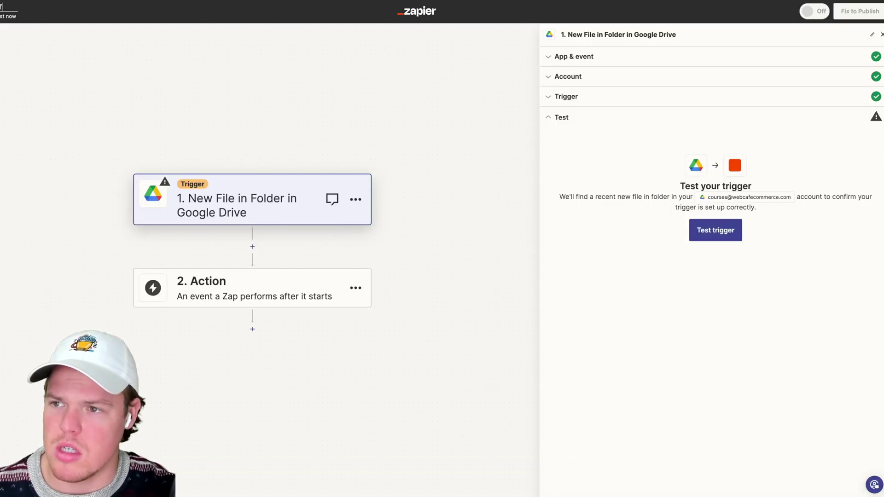
type("TEST 4")
Test the trigger until it returns the Three-Australian-Shepherd-puppies JPG record.
left_click_drag(36, 132, 35, 132)
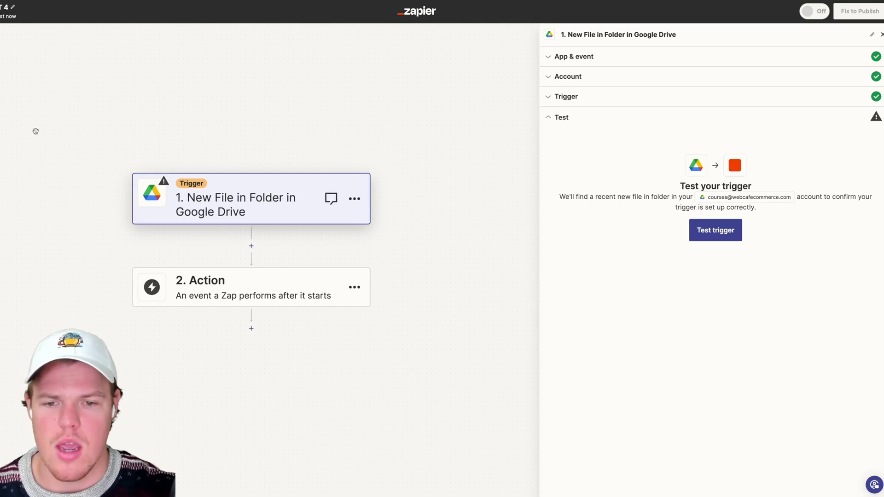
left_click(715, 231)
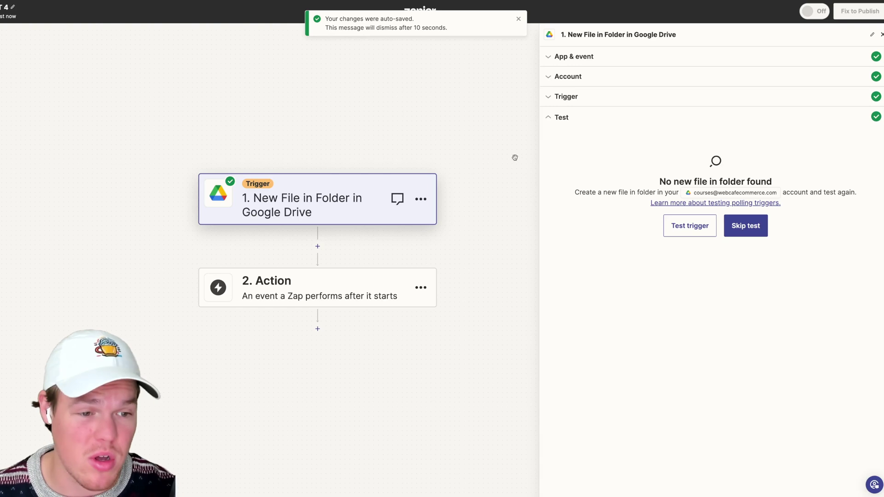
left_click(685, 223)
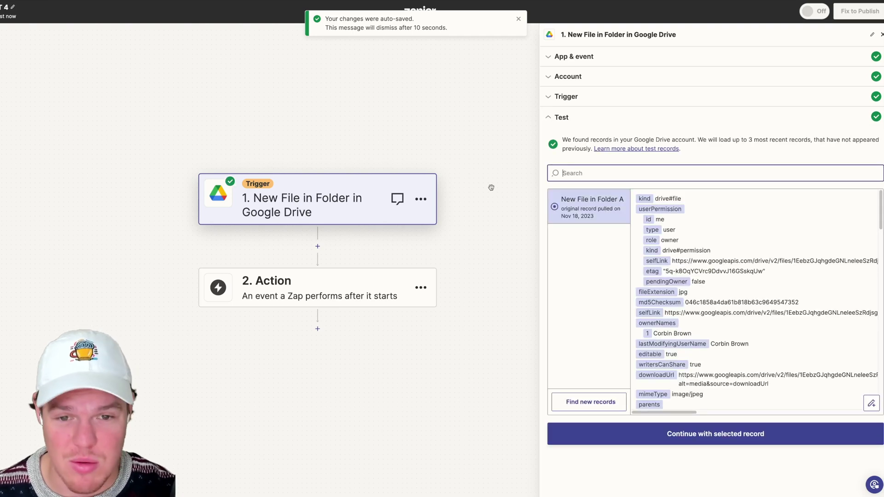
scroll(721, 263, "down", 3)
scroll(721, 262, "down", 3)
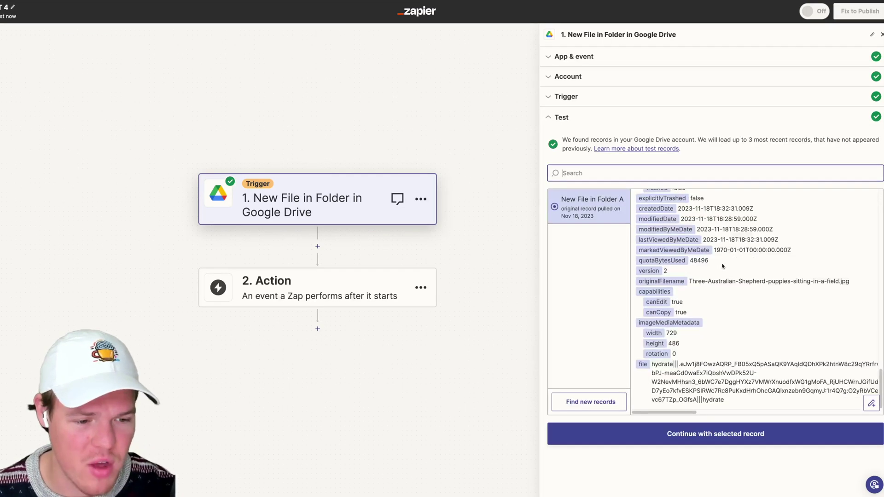
Set step 2 to OpenAI (GPT-3, DALL-E, Whisper) with the API Request (Beta) event.
left_click(364, 265)
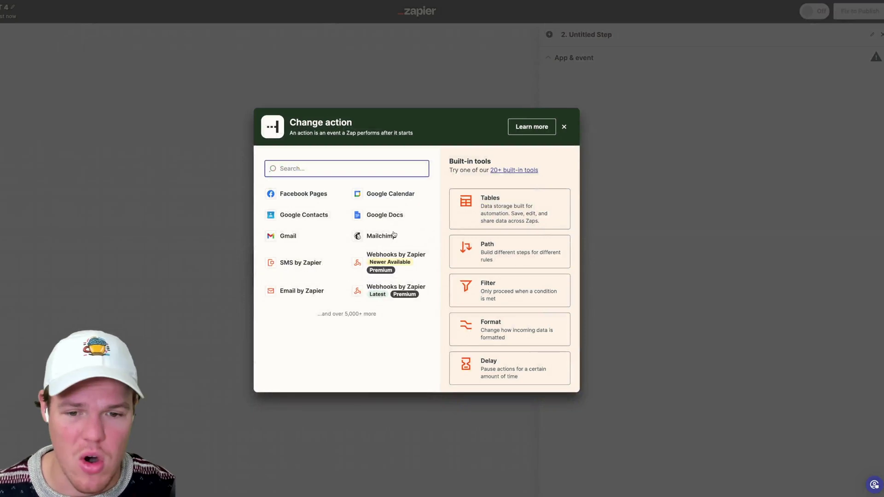
type("openai")
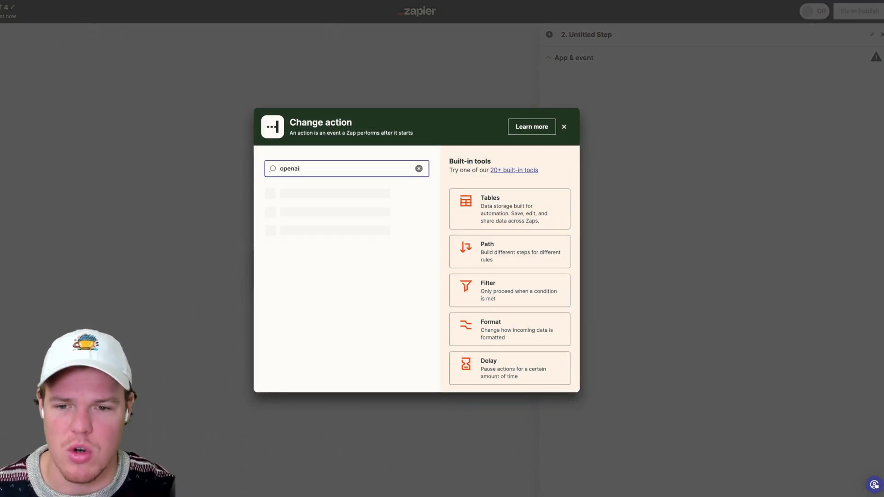
left_click(360, 195)
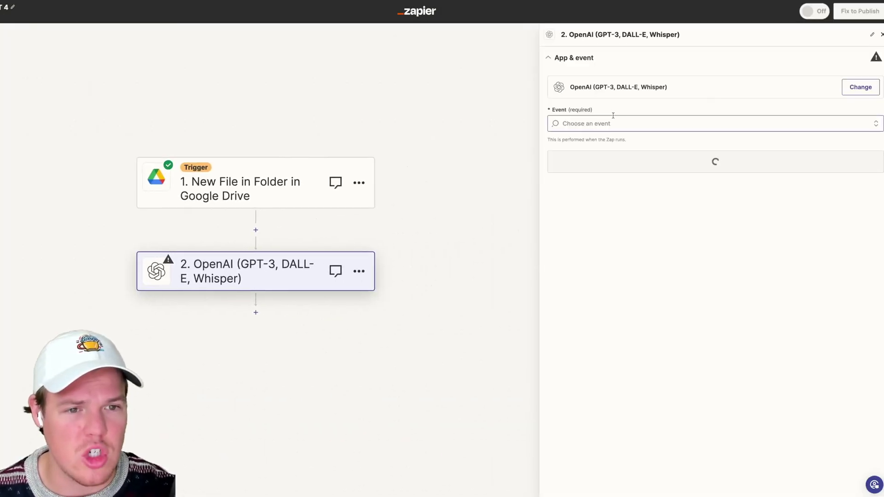
left_click(615, 123)
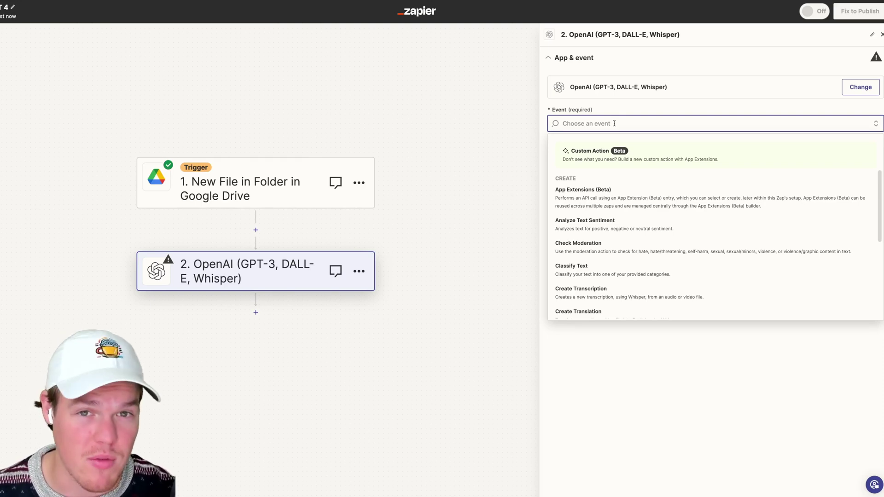
scroll(664, 234, "down", 5)
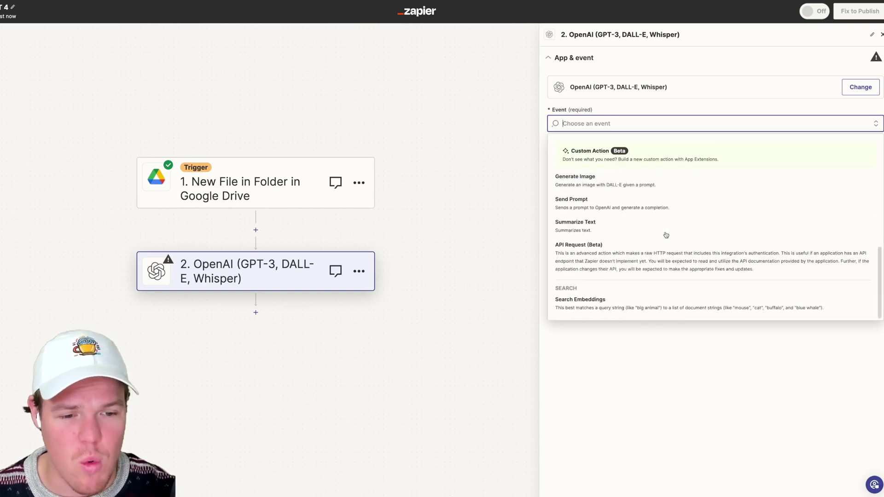
left_click(661, 258)
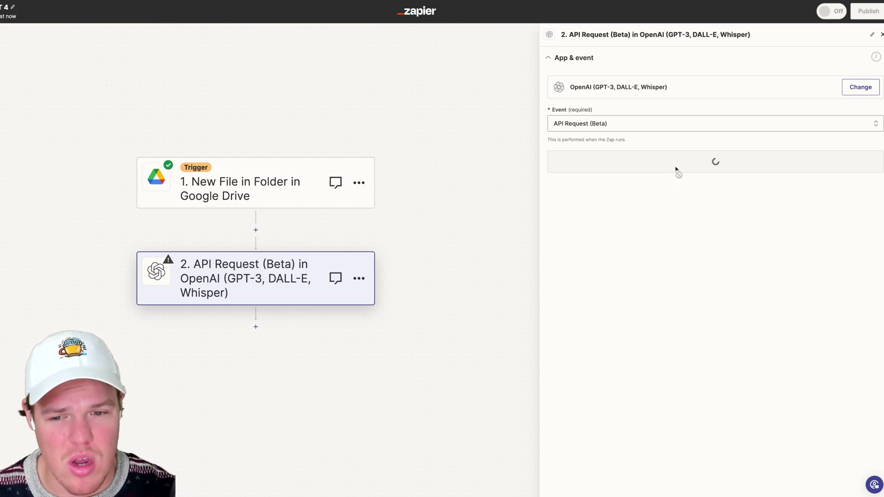
Accept the connected OpenAI account and set the request's HTTP method to POST.
left_click(674, 163)
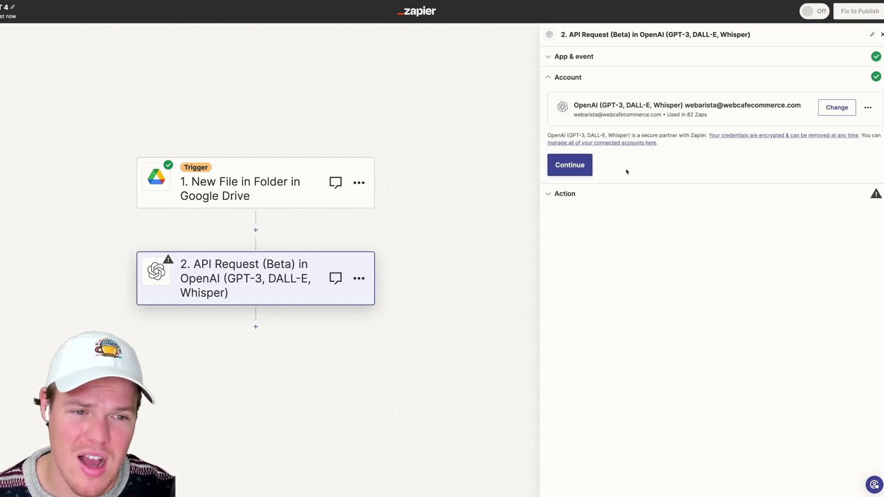
left_click(589, 167)
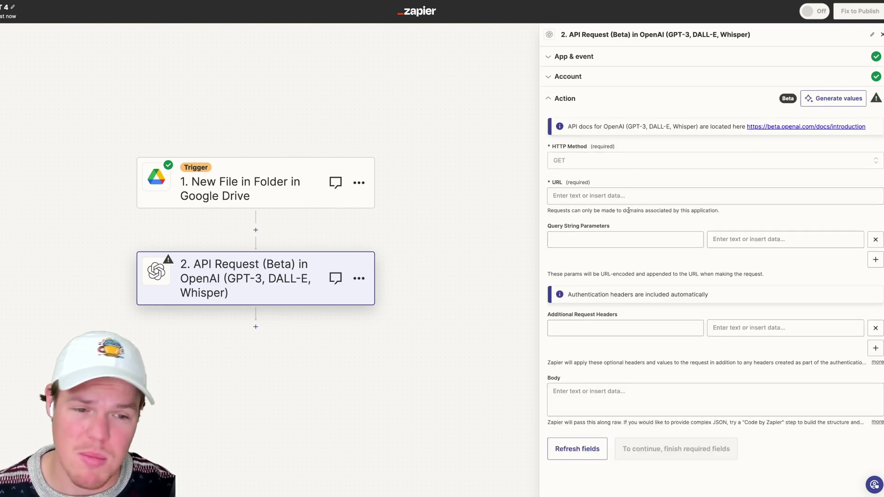
left_click(620, 201)
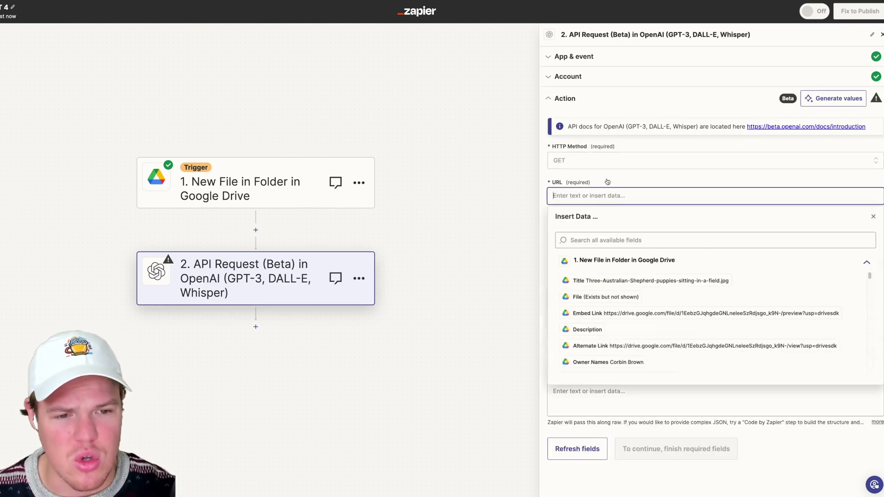
left_click(599, 160)
left_click(587, 263)
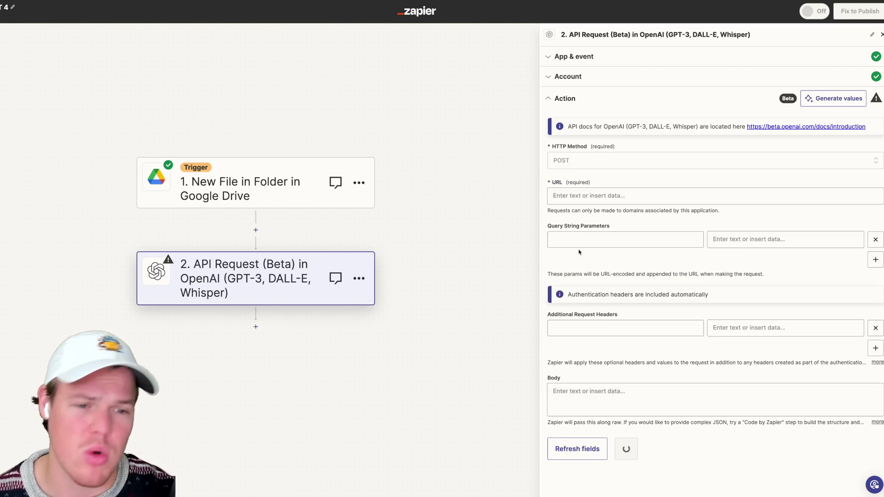
left_click(598, 196)
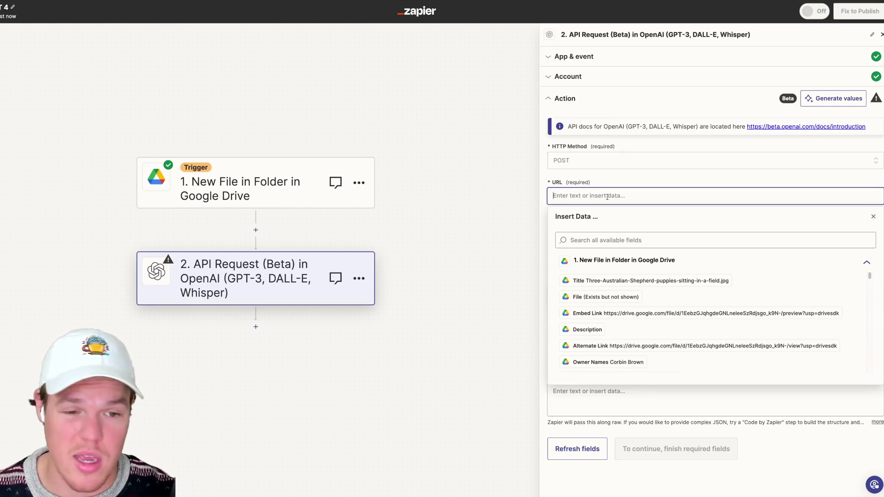
type("https://api.openai.com/v1/chat/completions")
left_click(654, 180)
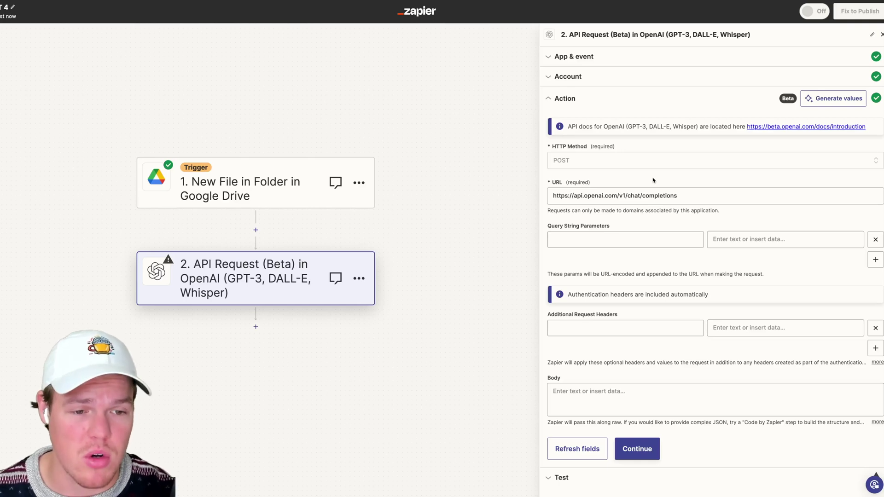
left_click(554, 197)
left_click_drag(535, 156, 514, 148)
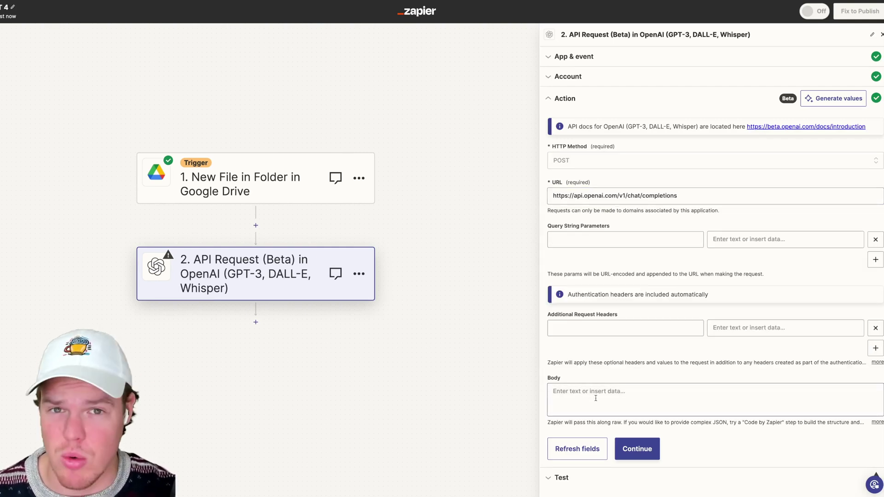
left_click(610, 328)
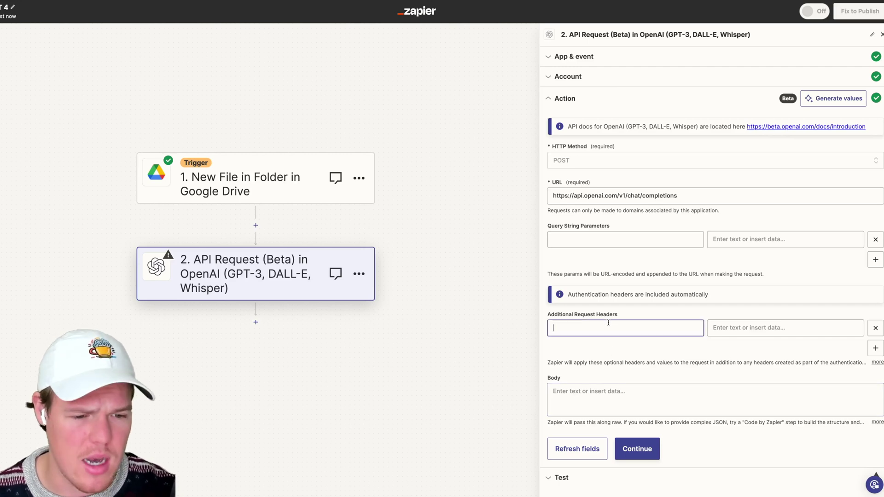
Add a request header with key Content-Type and value application/json.
type("Content-Type")
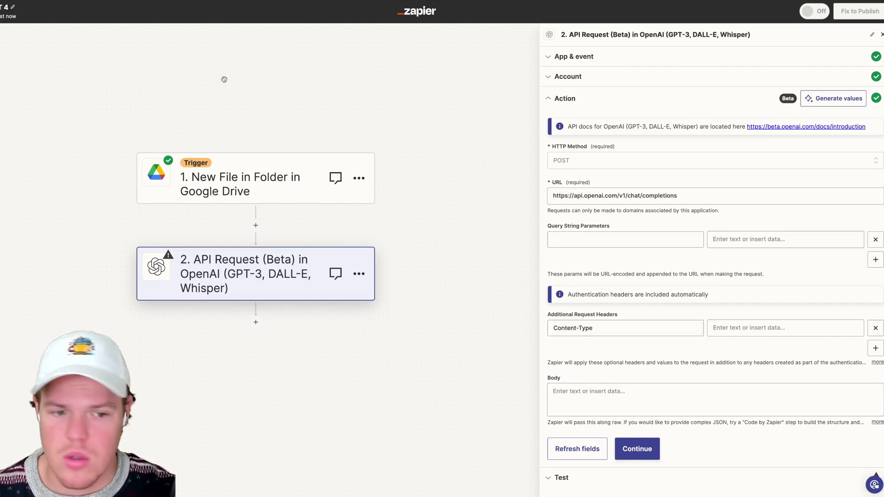
left_click(749, 328)
type("application/json")
left_click(672, 352)
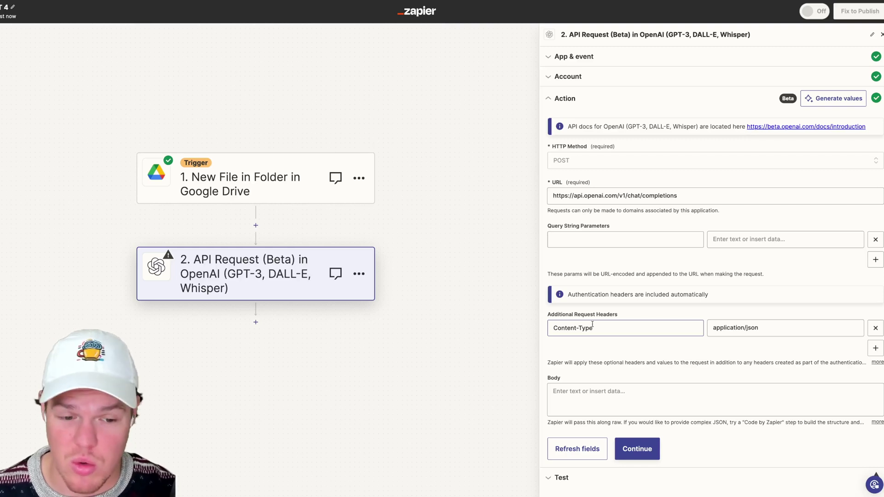
left_click(560, 324)
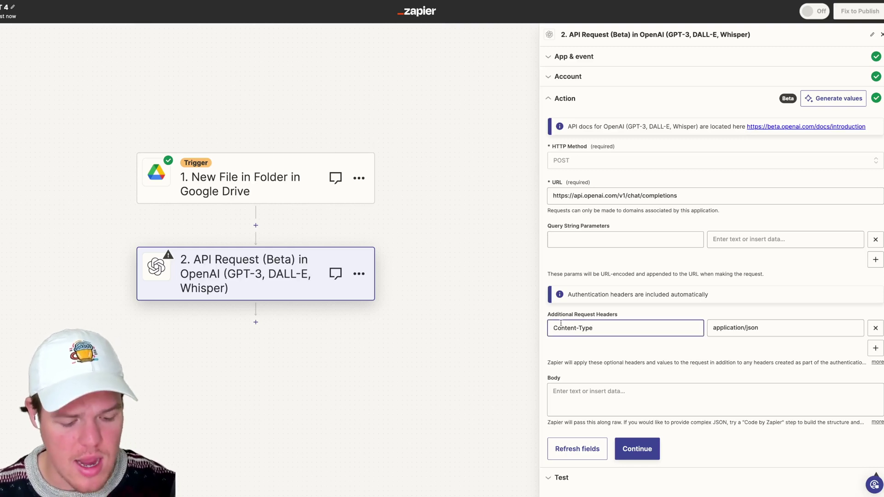
left_click(709, 326)
left_click(349, 390)
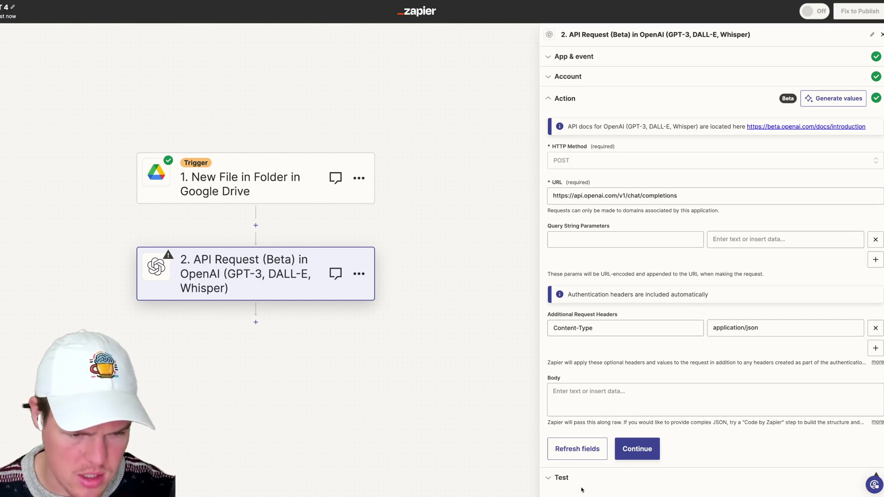
Paste the gpt-4-vision-preview example JSON into the Body and select its sample image URL.
left_click(587, 396)
key("cmd+v")
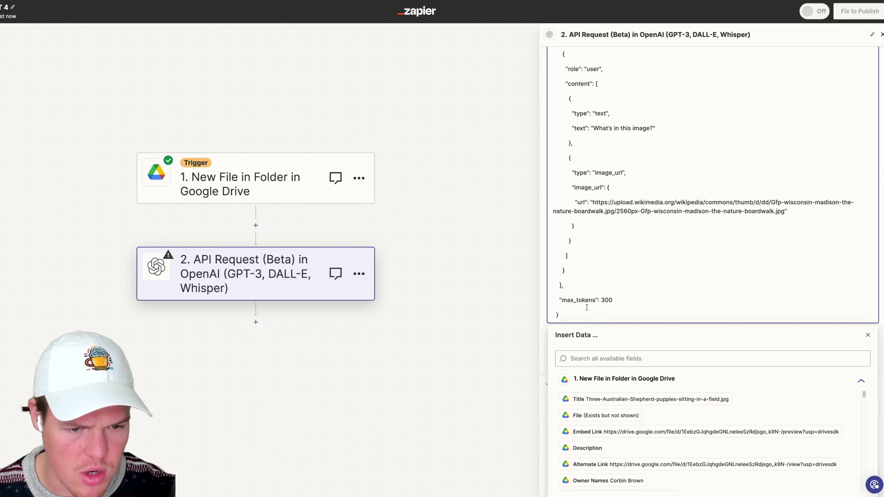
left_click(514, 310)
scroll(639, 405, "down", 3)
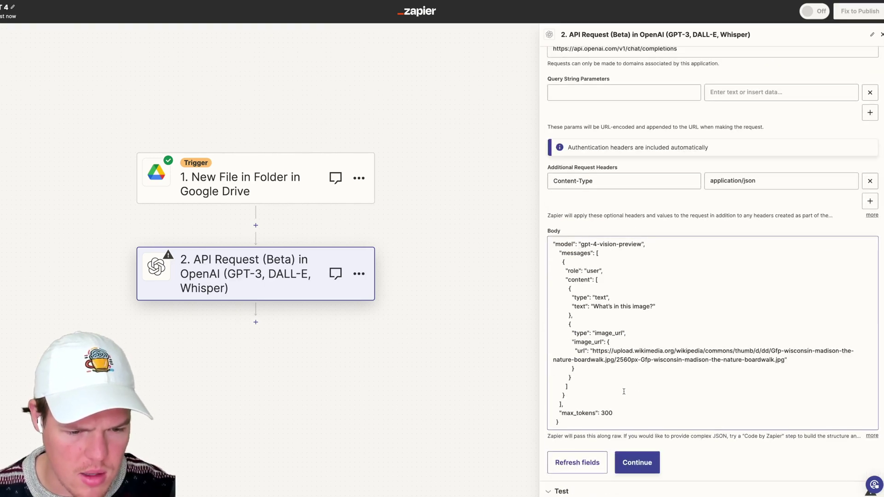
left_click(648, 253)
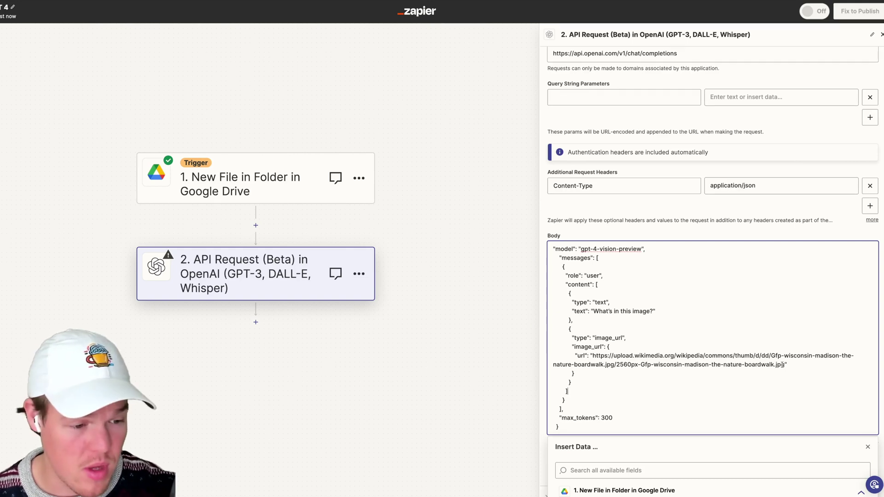
left_click_drag(785, 365, 594, 358)
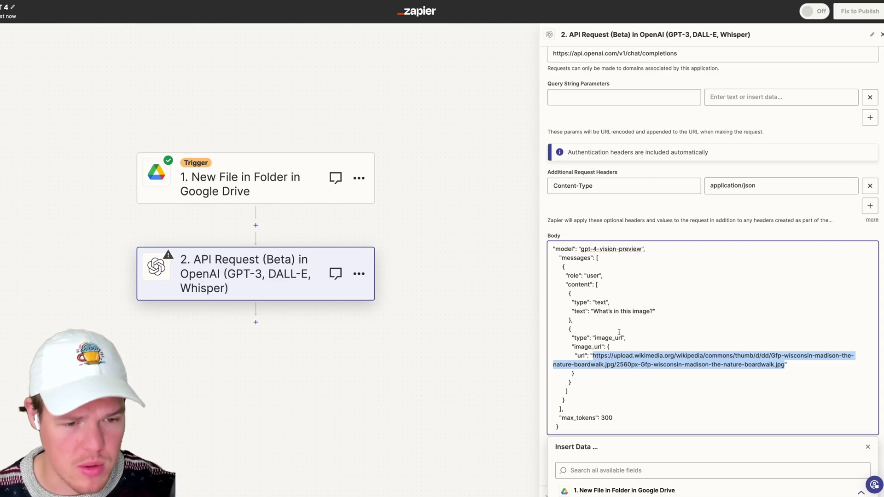
scroll(647, 300, "down", 1)
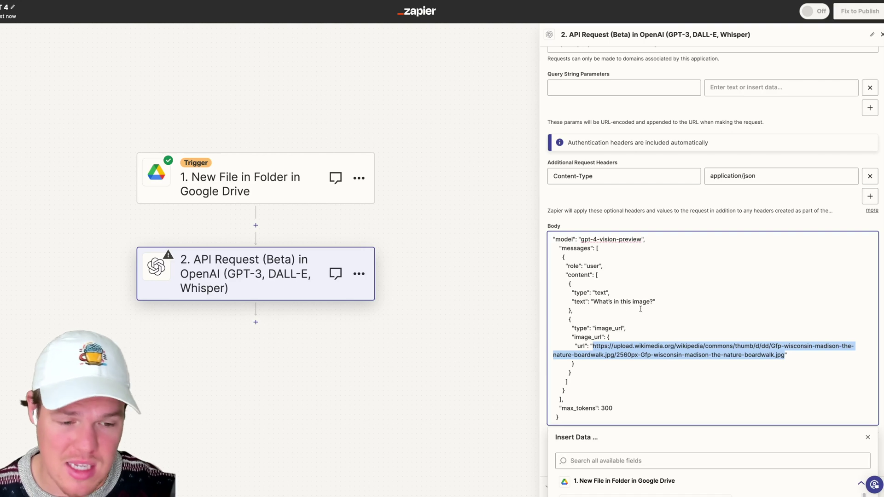
Delete the example image URL and insert the Google Drive trigger's File field in its place.
scroll(640, 309, "down", 1)
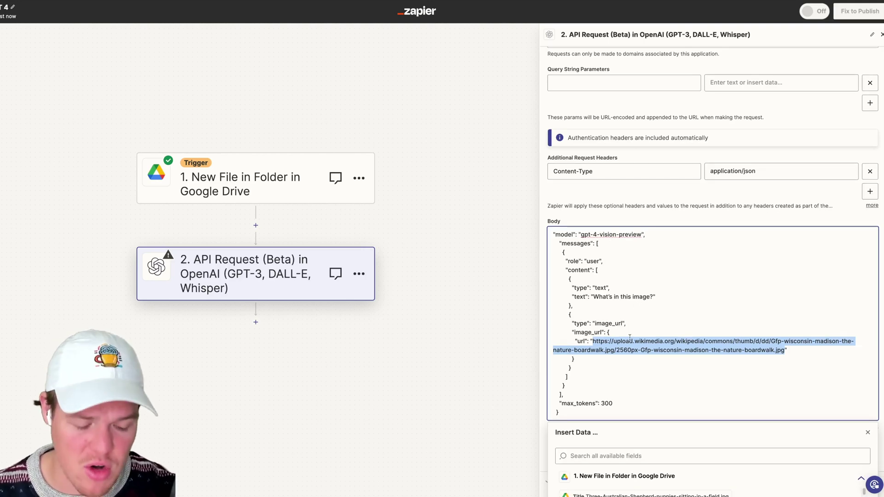
key("BackSpace")
scroll(632, 333, "down", 2)
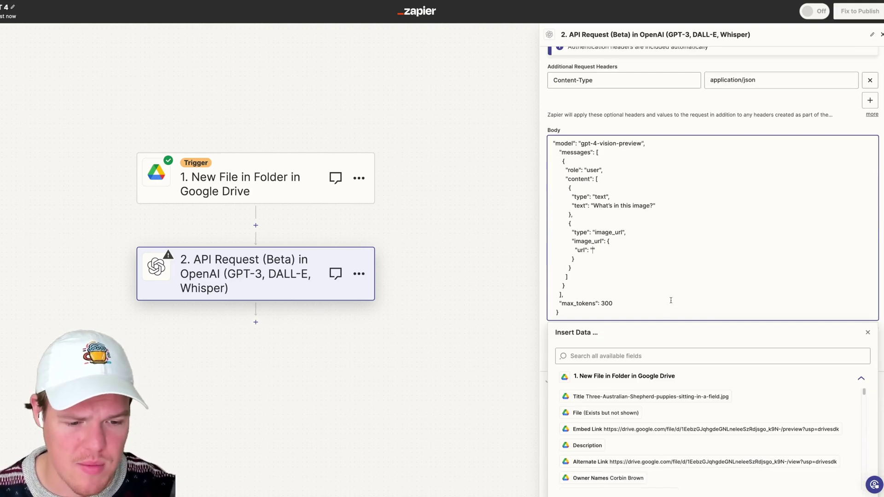
left_click(620, 414)
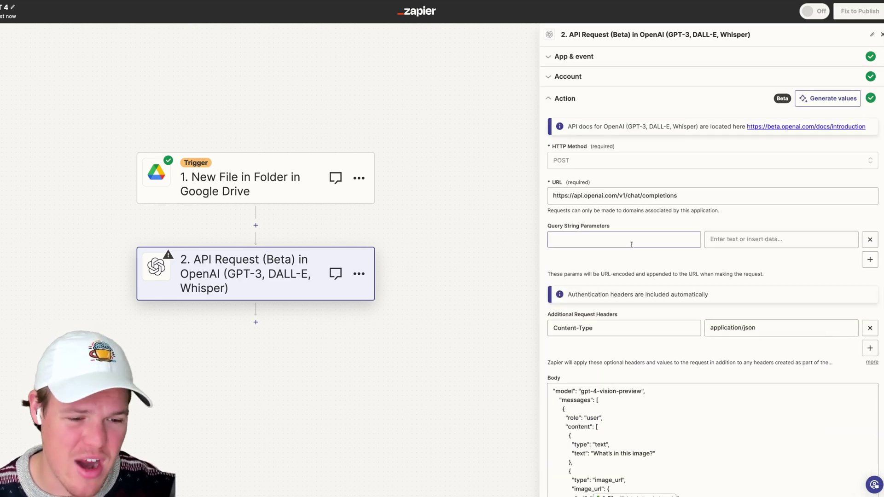
scroll(631, 245, "down", 3)
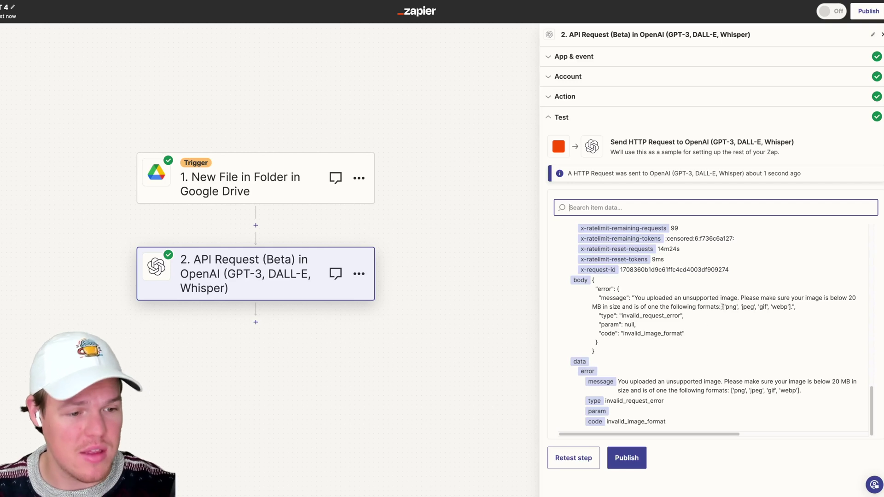
Highlight the accepted formats (png, jpeg, gif, webp) in the invalid_image_format error.
left_click_drag(722, 307, 790, 307)
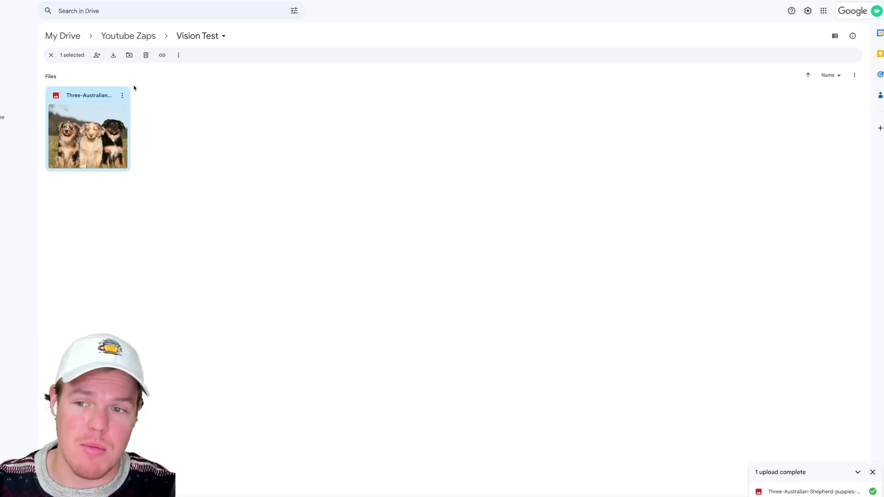
Preview the original puppies photo and its uploaded PNG copy in the Vision Test folder.
double_click(122, 124)
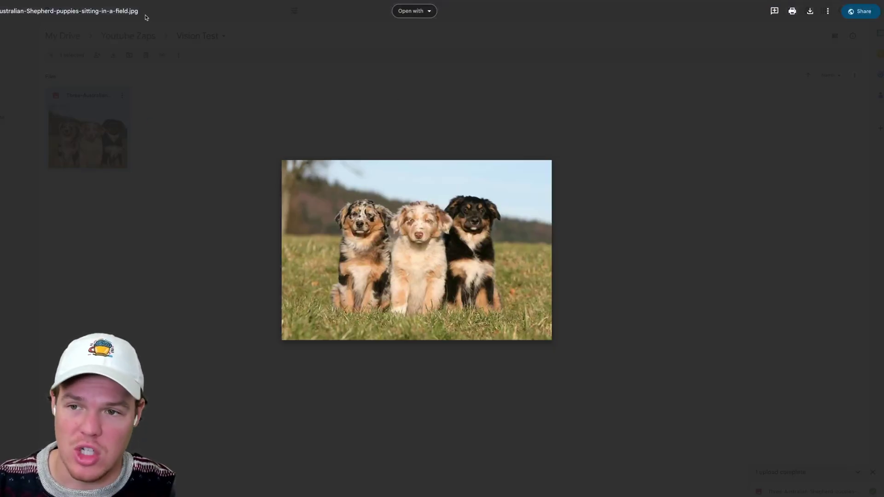
left_click(186, 143)
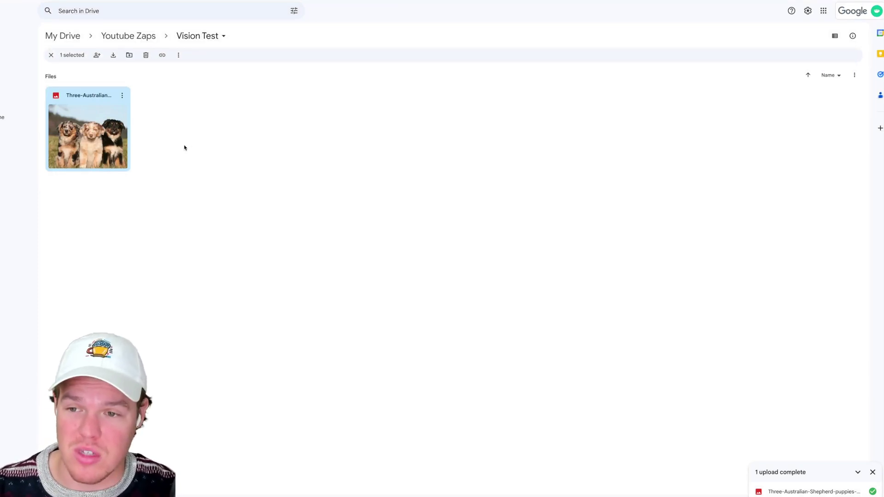
key("Return")
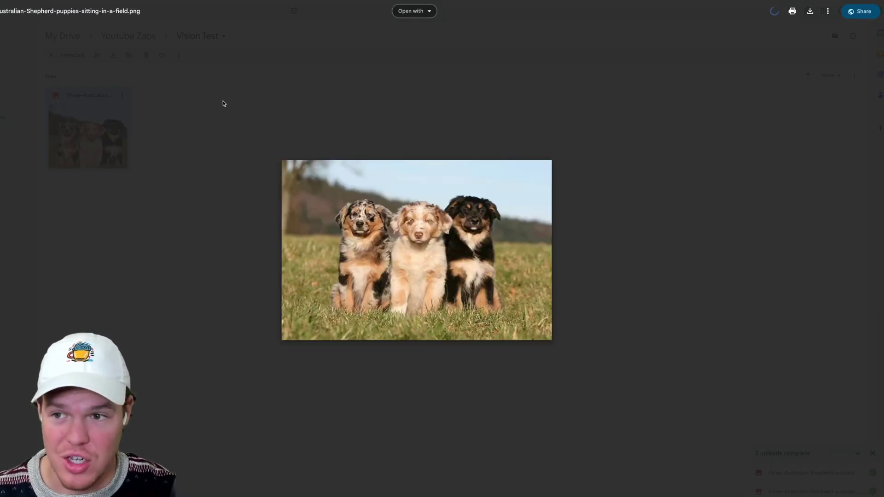
left_click(223, 102)
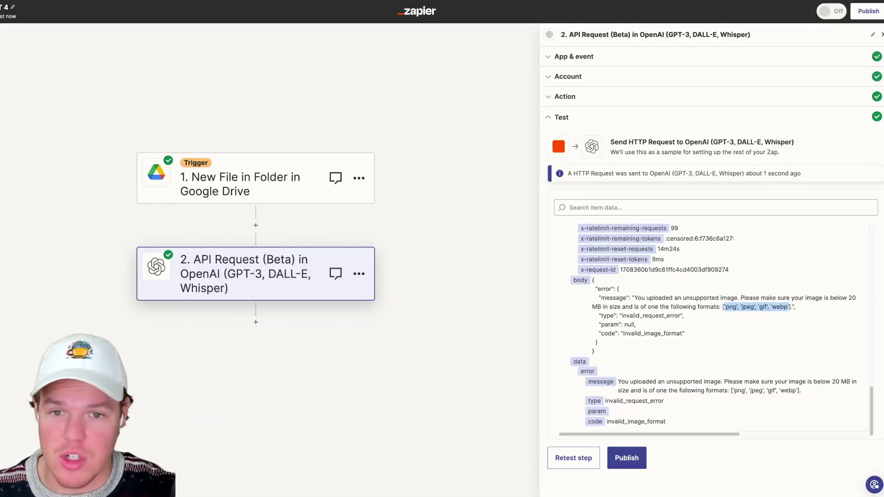
Fetch new Drive records for the trigger, find the png puppy record, and continue with it.
left_click(269, 176)
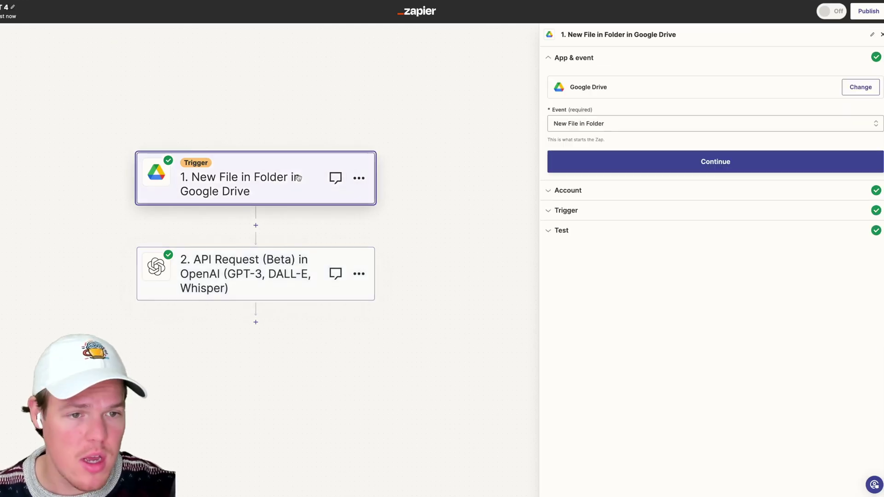
left_click(611, 226)
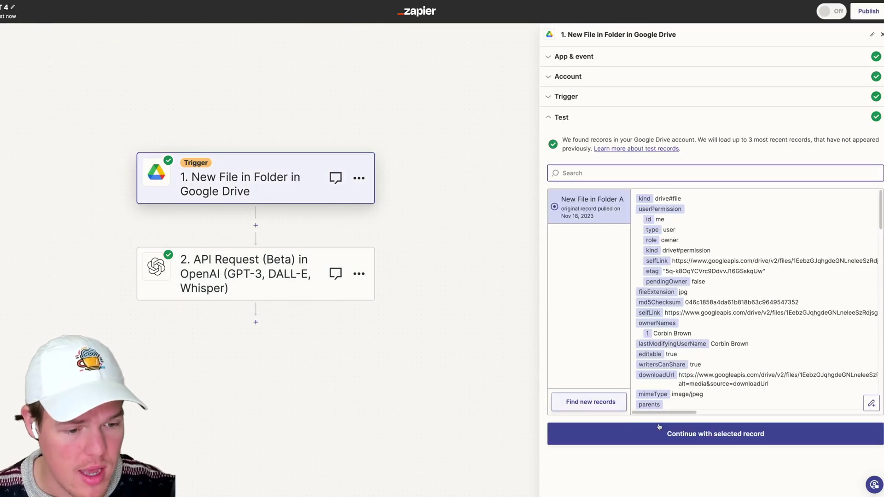
left_click(594, 402)
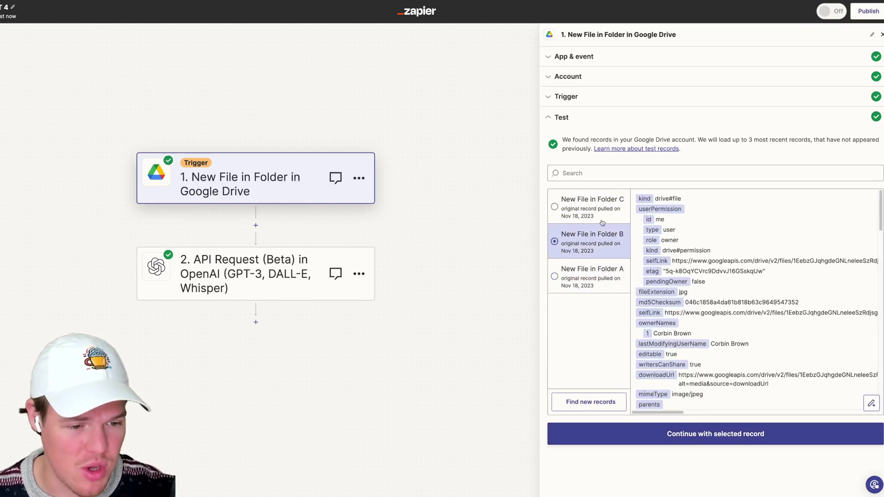
left_click(596, 213)
scroll(692, 309, "down", 10)
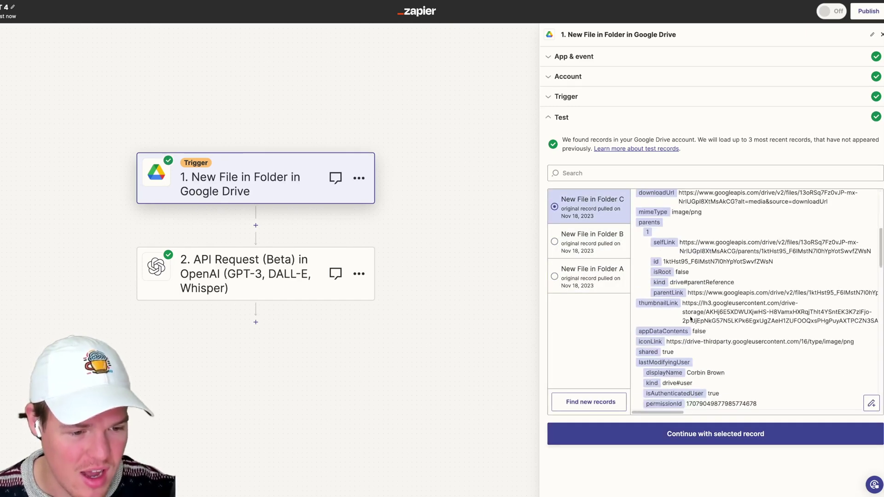
left_click(608, 169)
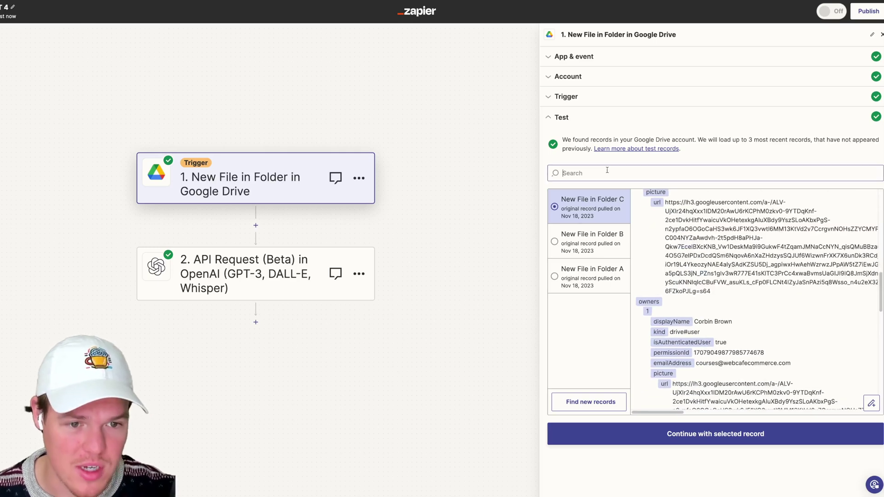
type("png")
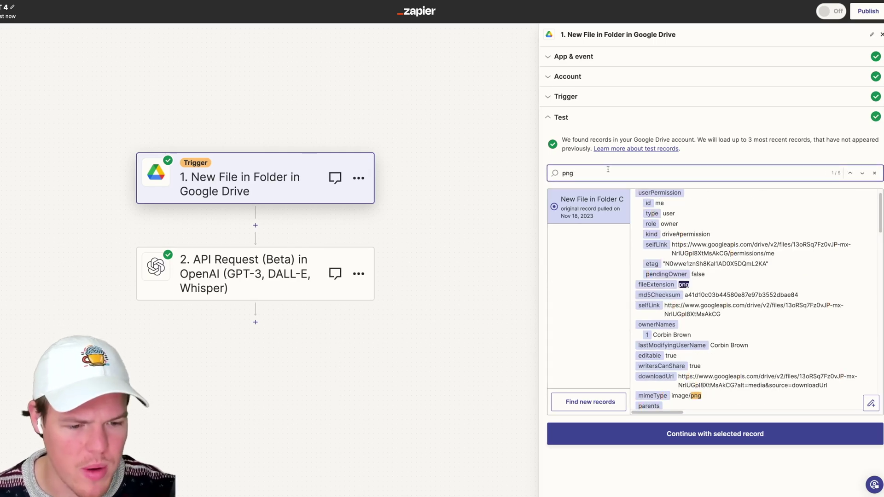
scroll(659, 378, "down", 1)
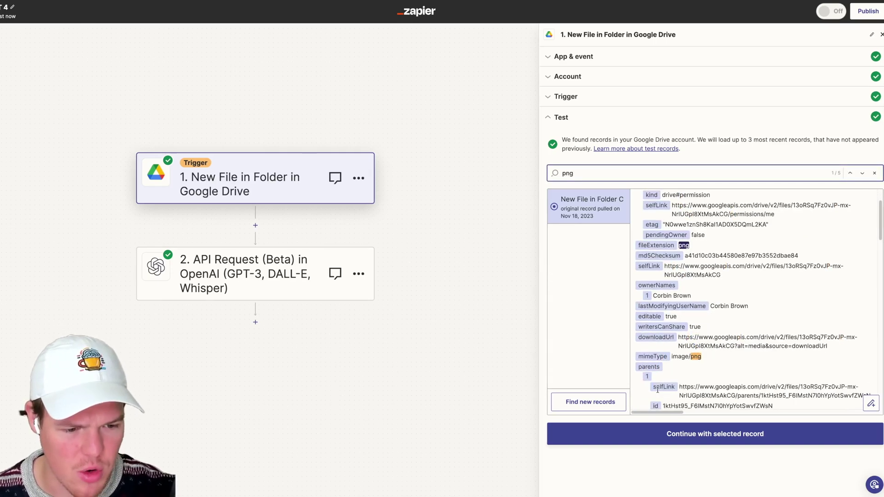
left_click(668, 436)
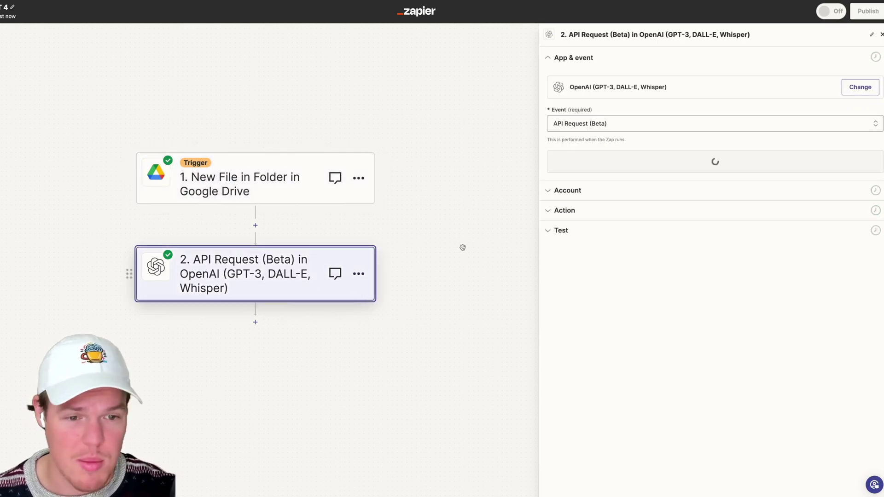
Review the API Request's action settings and Body, then continue to its Test section.
left_click(569, 210)
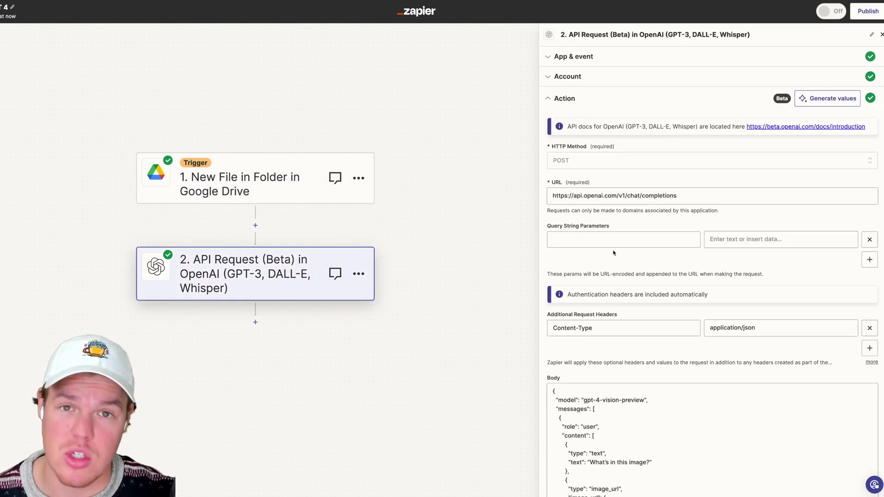
scroll(614, 253, "down", 3)
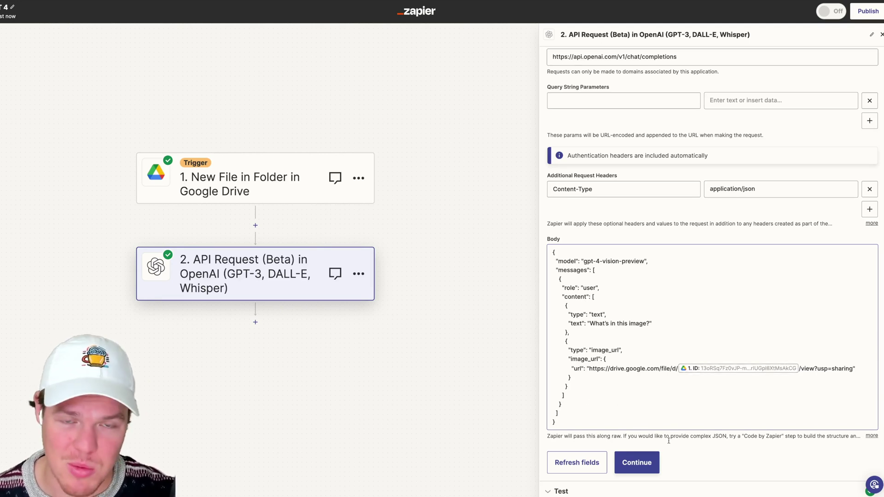
left_click(646, 462)
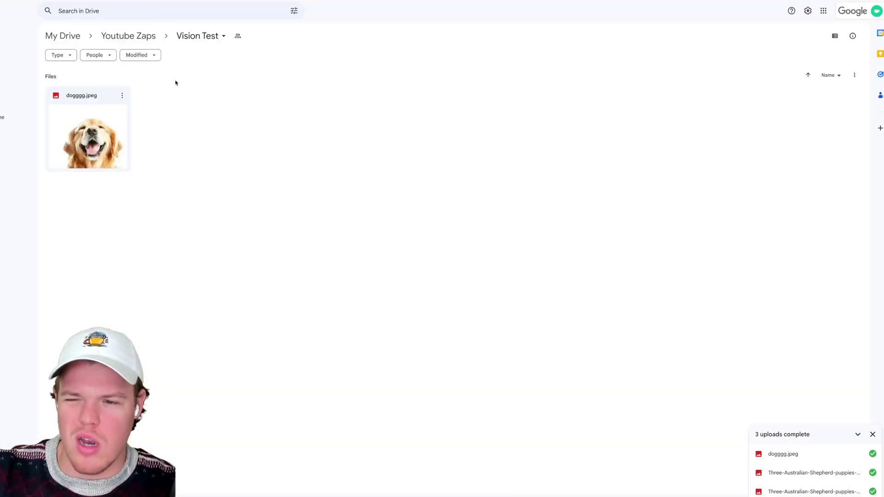
Dismiss the uploads notice and confirm Vision Test is shared with anyone with the link.
left_click(872, 434)
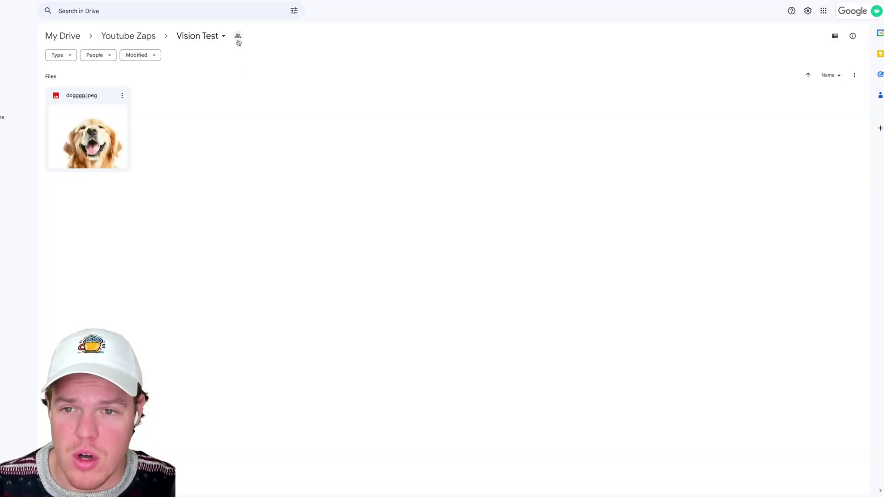
left_click(237, 36)
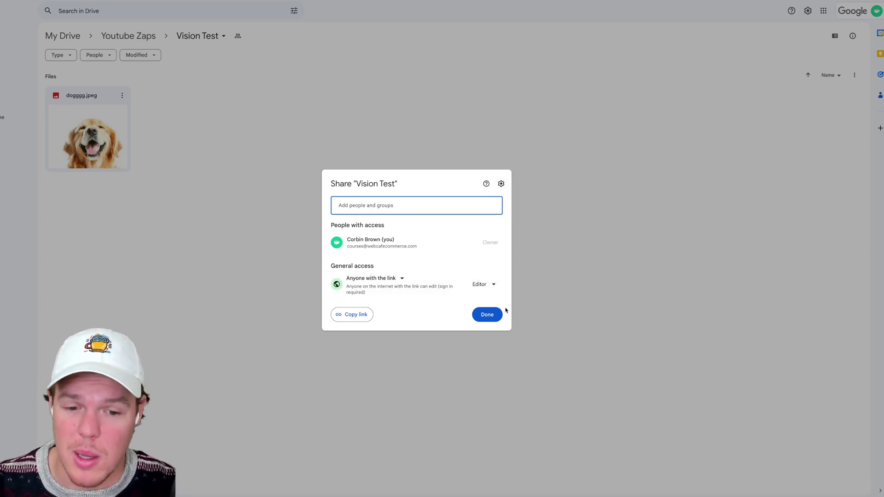
left_click(491, 313)
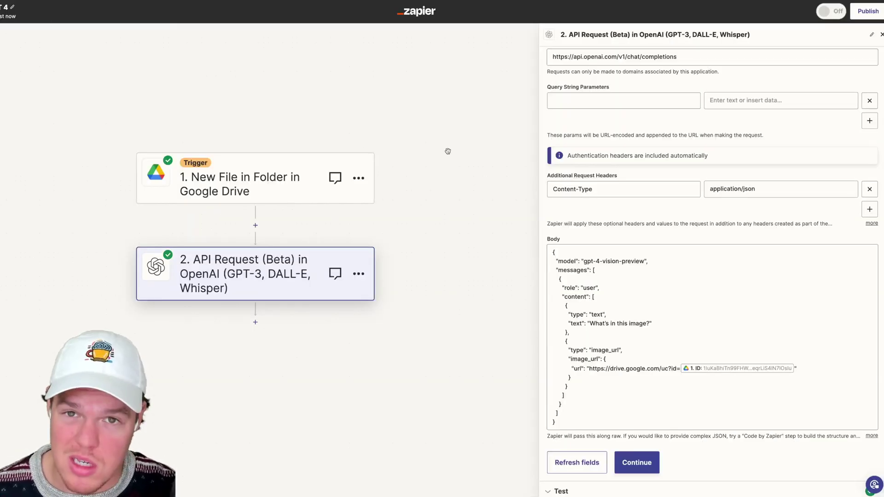
Point the body's image url at the Drive uc?id= link plus the trigger's ID, then retest.
scroll(446, 174, "down", 1)
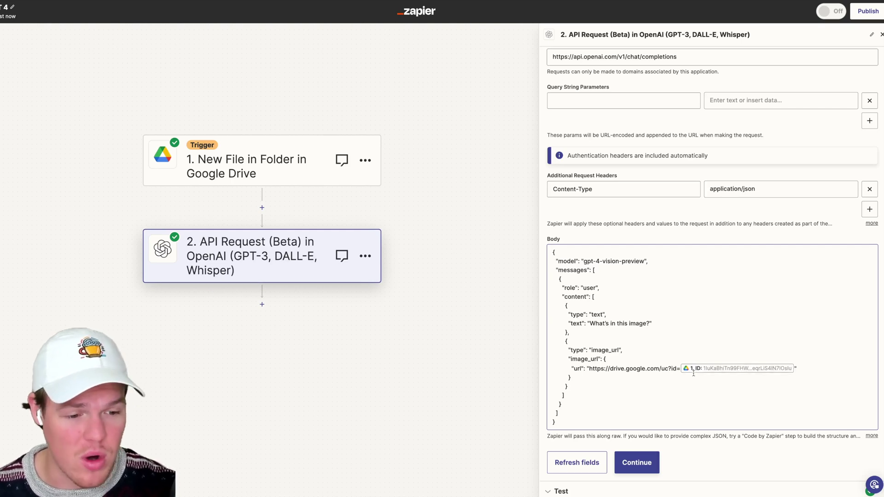
left_click(680, 368)
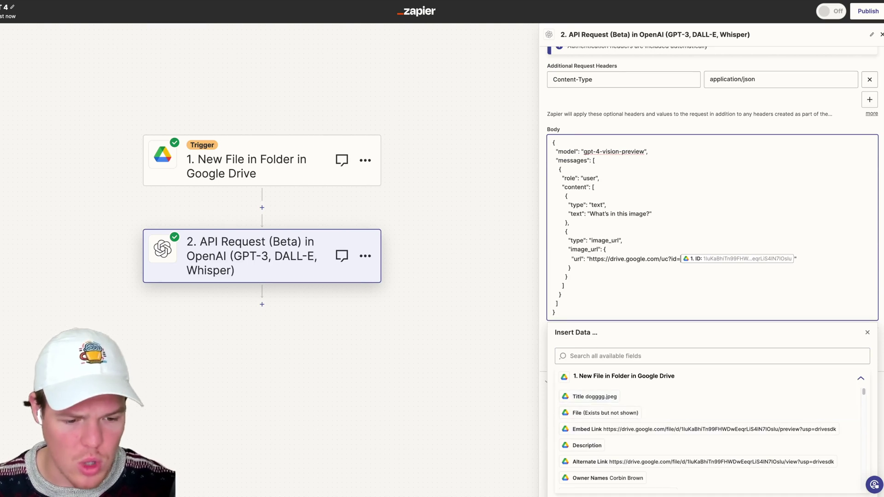
key("ctrl+super+f")
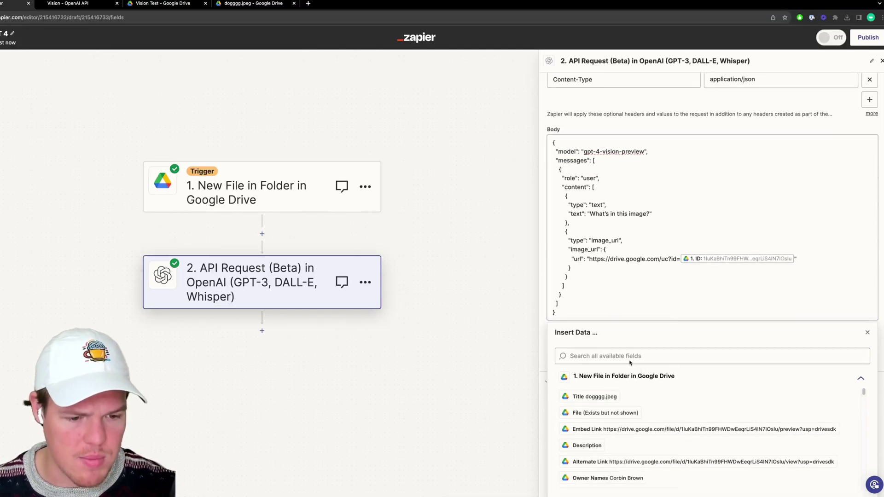
left_click(630, 361)
type("id")
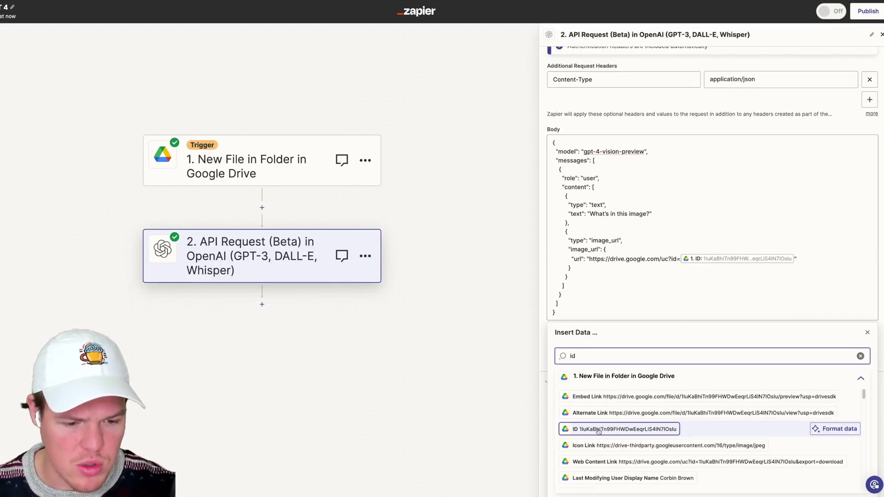
left_click_drag(623, 241, 568, 232)
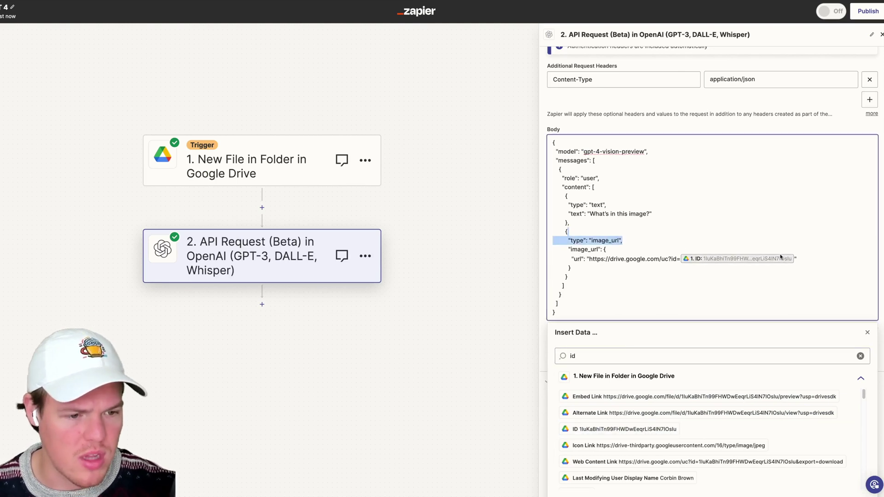
left_click(768, 286)
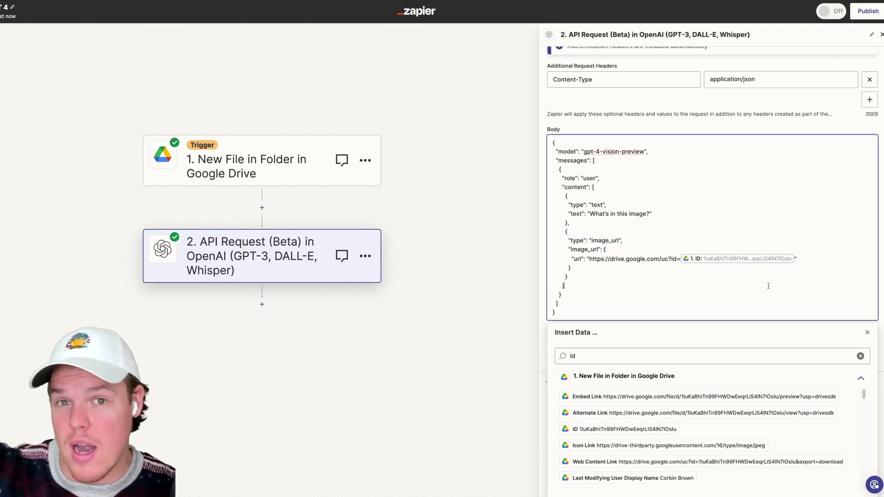
left_click(793, 136)
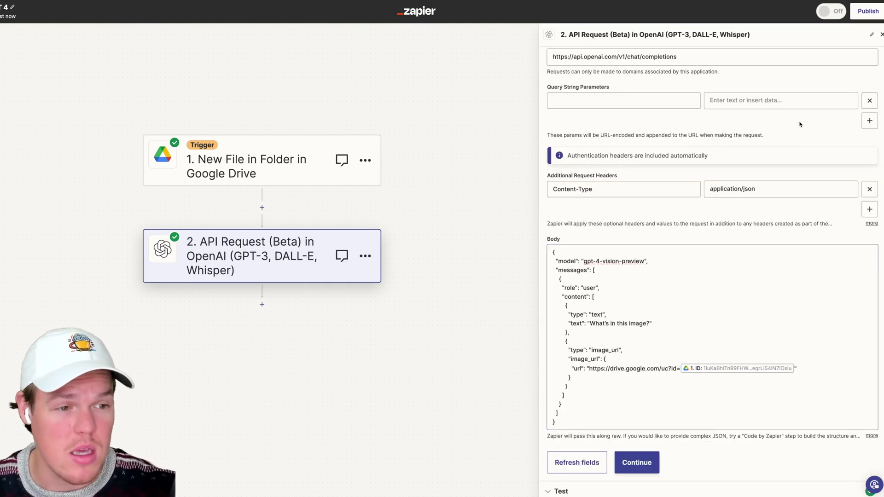
left_click(648, 463)
left_click(583, 458)
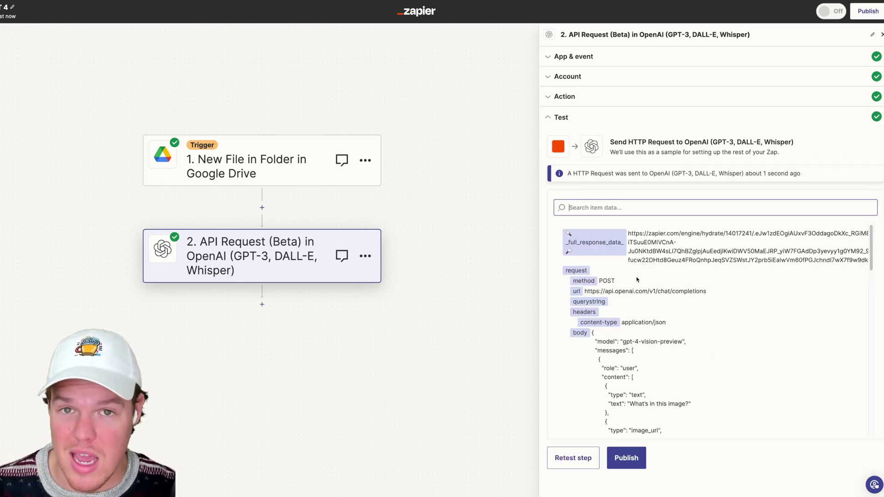
Read the response content describing a happy golden retriever, then preview dogggg.jpeg in Drive.
scroll(654, 308, "down", 15)
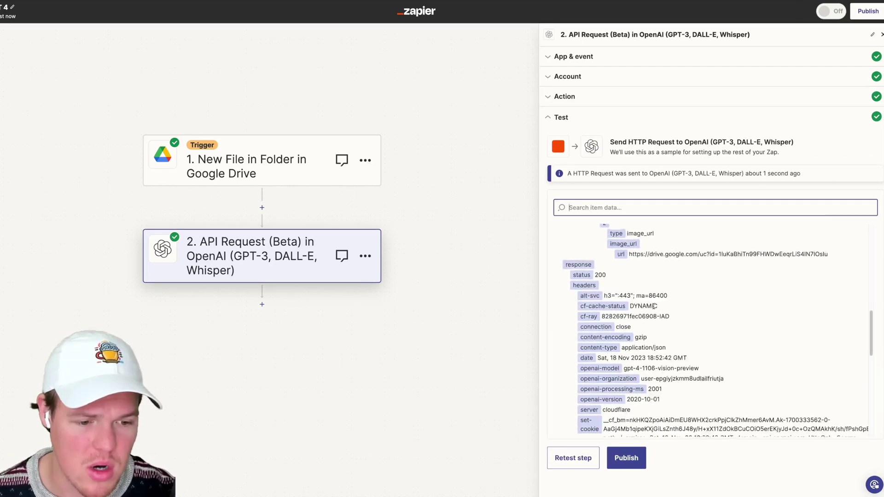
scroll(654, 309, "down", 5)
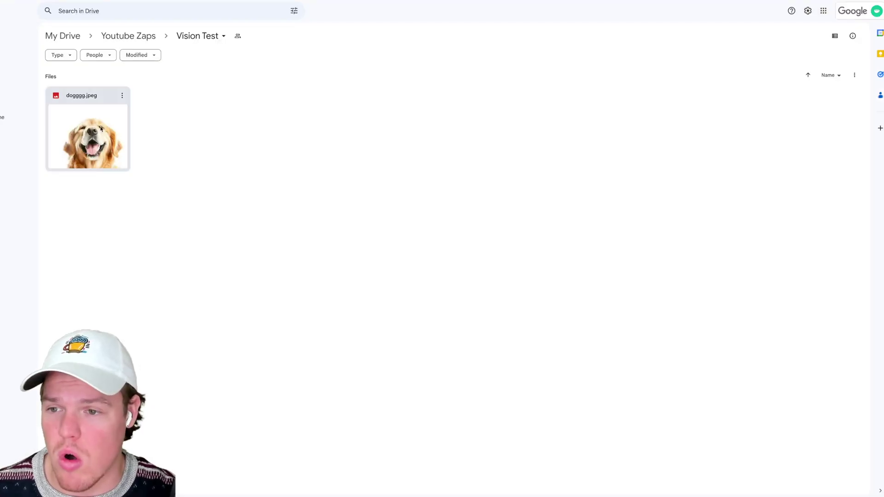
double_click(99, 130)
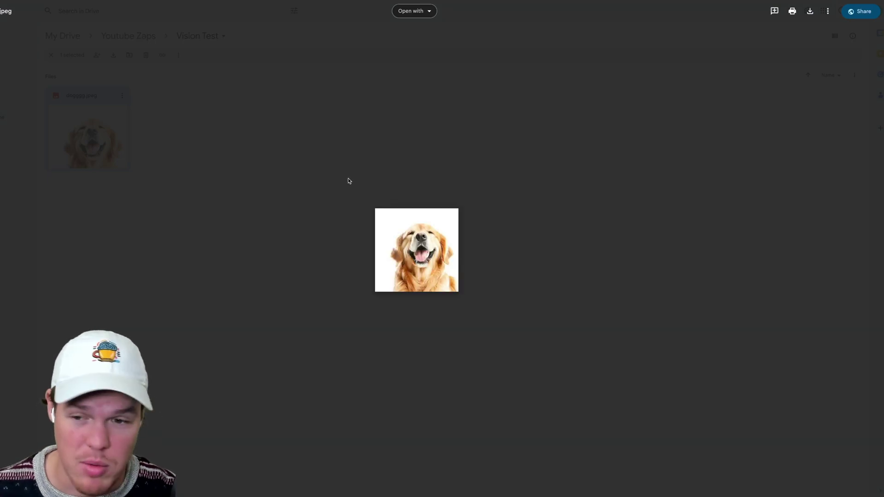
Close the dog preview, then preview and close the uploaded party-hat cat webp image.
left_click(349, 181)
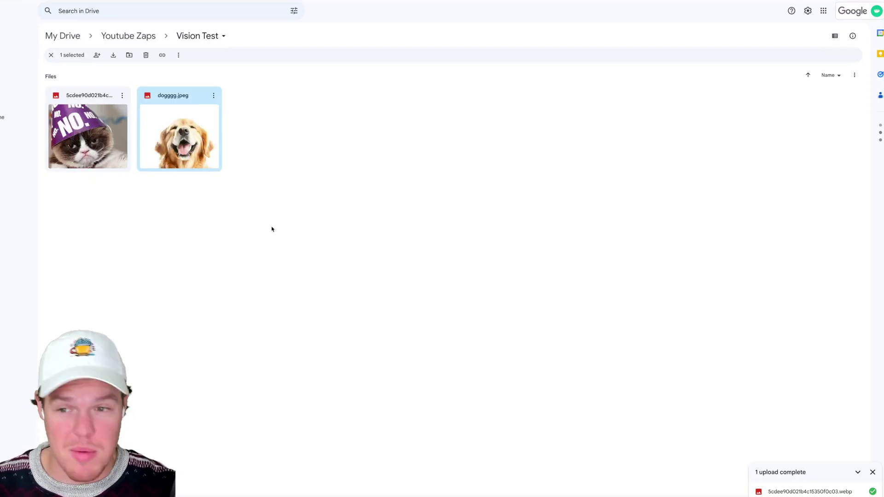
double_click(97, 138)
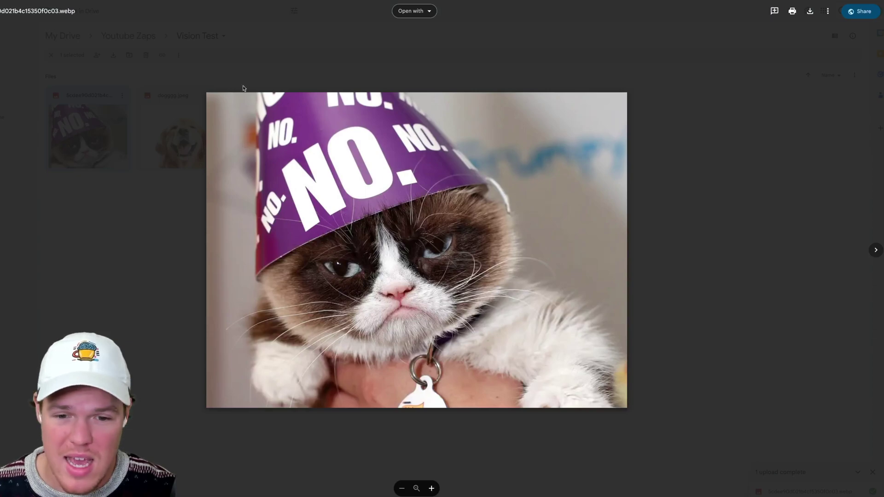
left_click(277, 82)
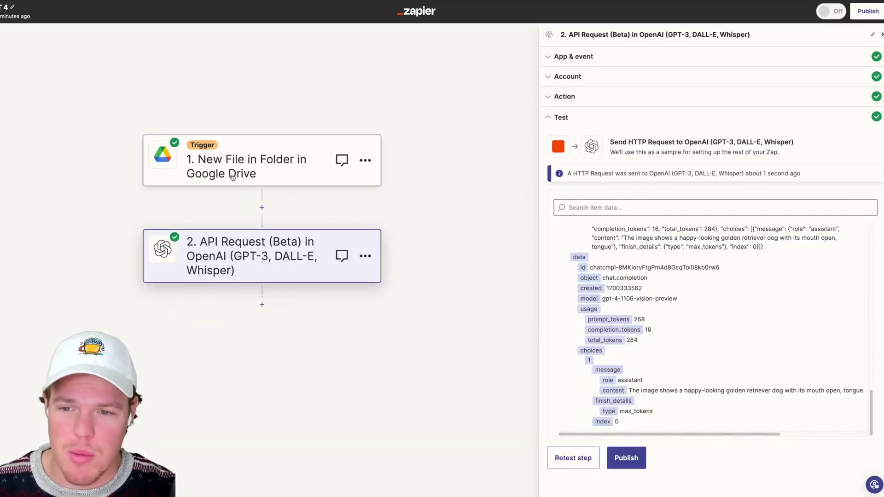
Find new trigger records, search for webp, and continue with the cat file record.
left_click(258, 161)
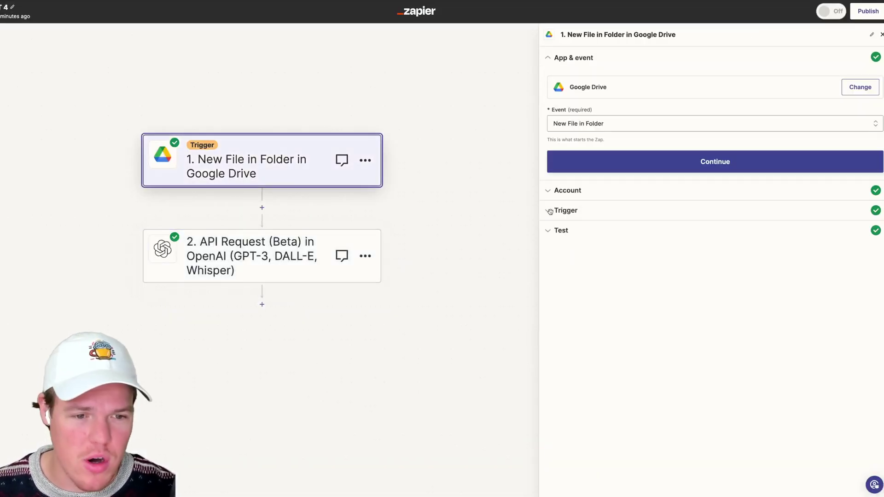
left_click(594, 229)
left_click(599, 403)
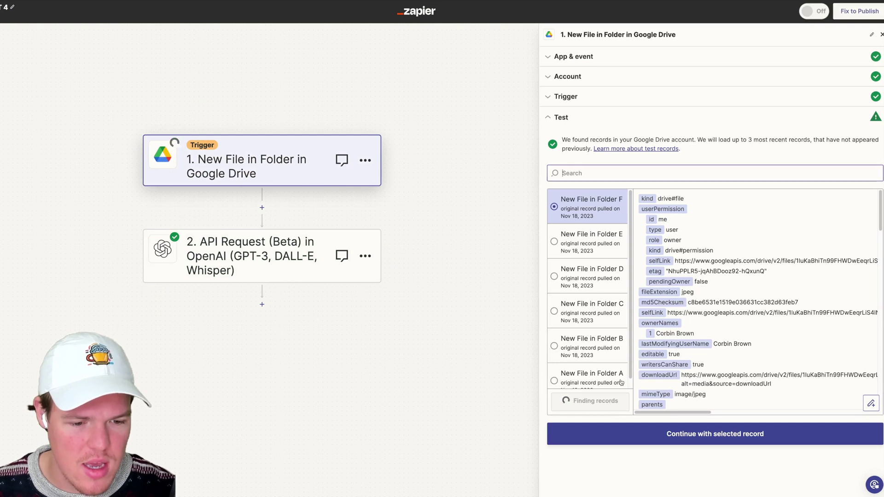
left_click(586, 173)
type("webp")
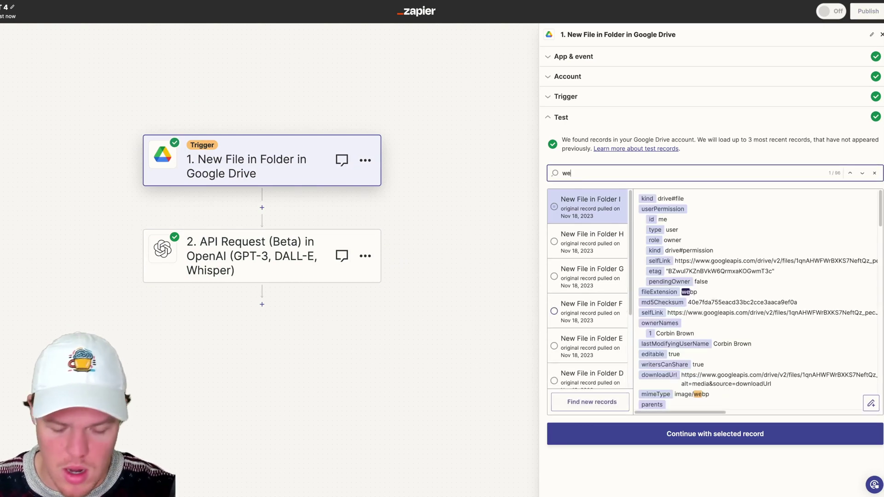
left_click(702, 434)
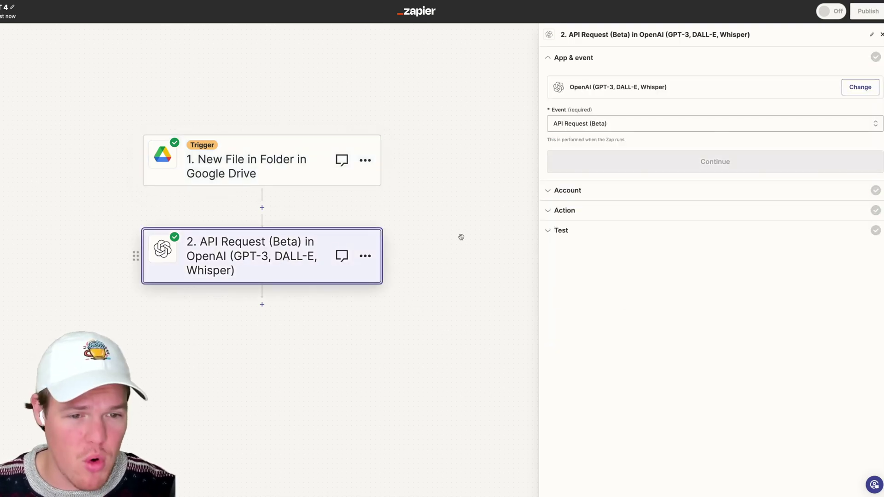
Retest the API Request with the webp cat file and scroll to the response content.
left_click(576, 210)
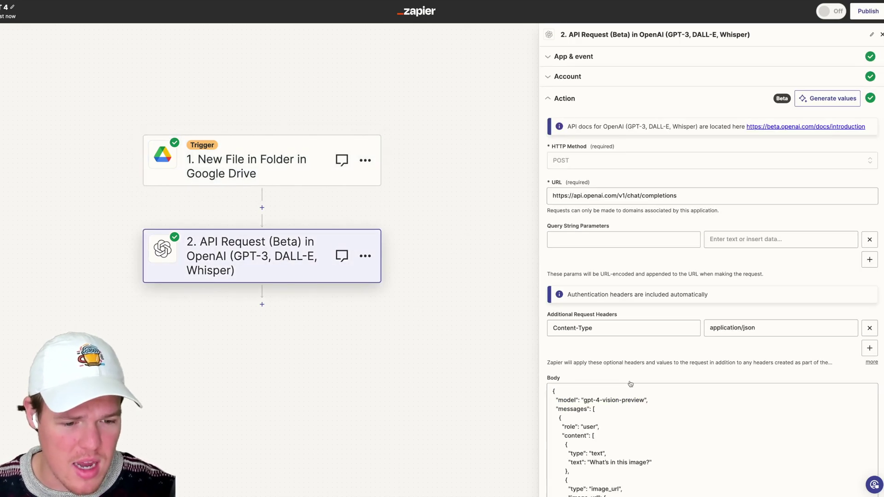
scroll(627, 381, "down", 5)
left_click(636, 462)
left_click(573, 458)
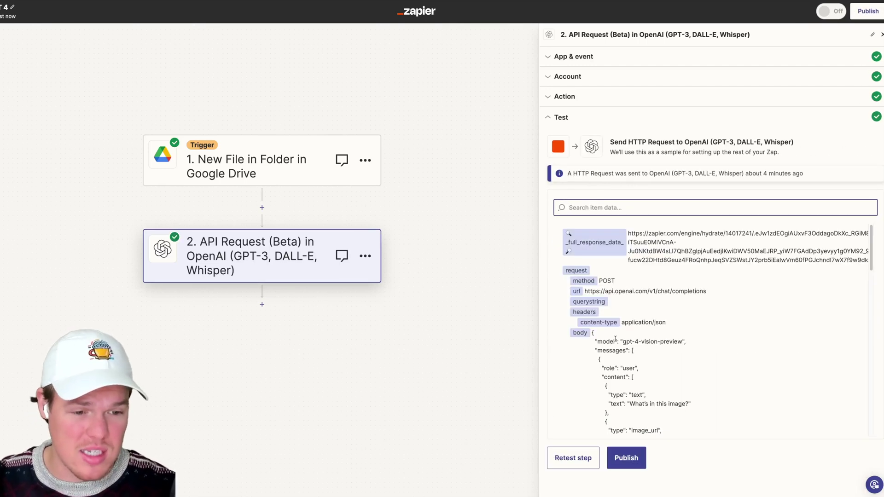
scroll(618, 339, "down", 10)
scroll(621, 336, "down", 3)
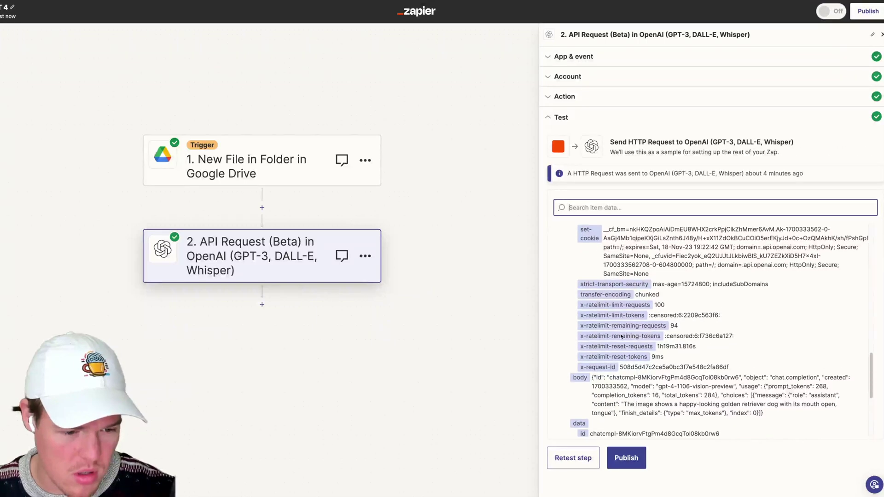